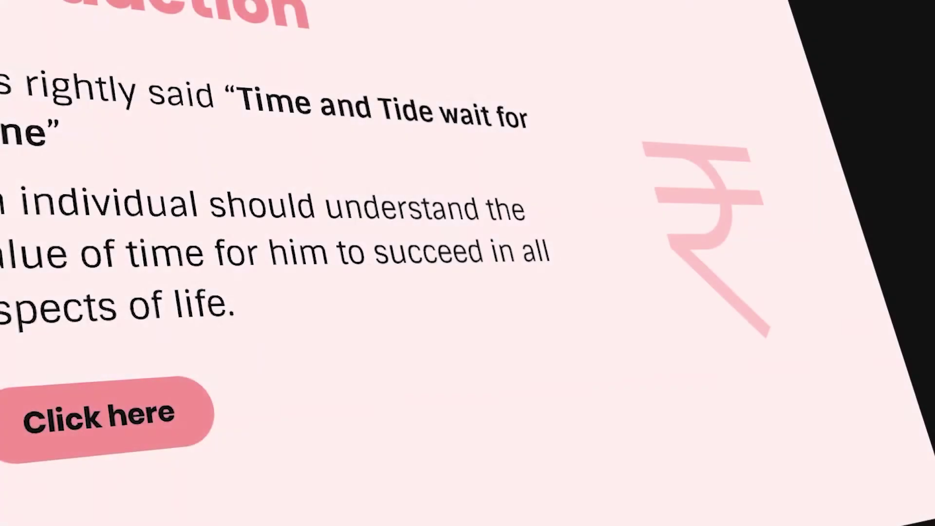
In the slide show, open the pink pop-up from the Click here button, then close it with the X.
click(104, 419)
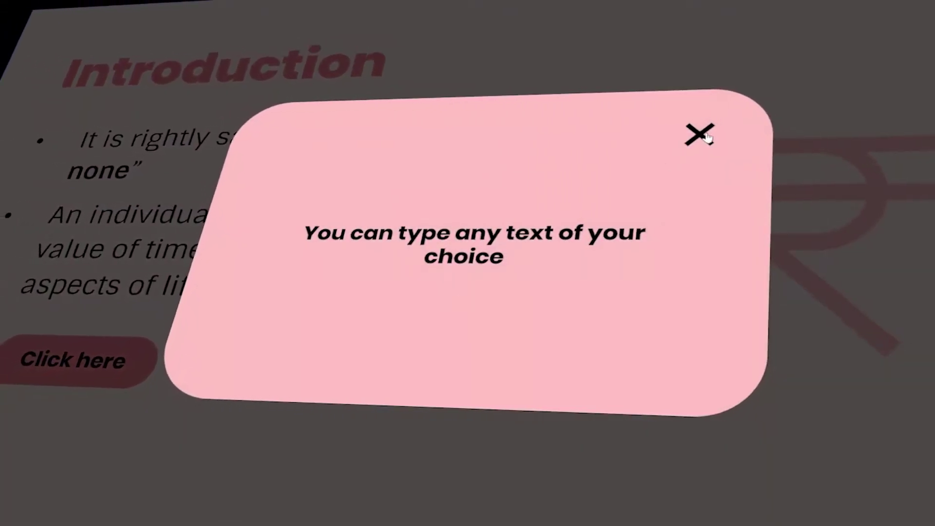
click(688, 135)
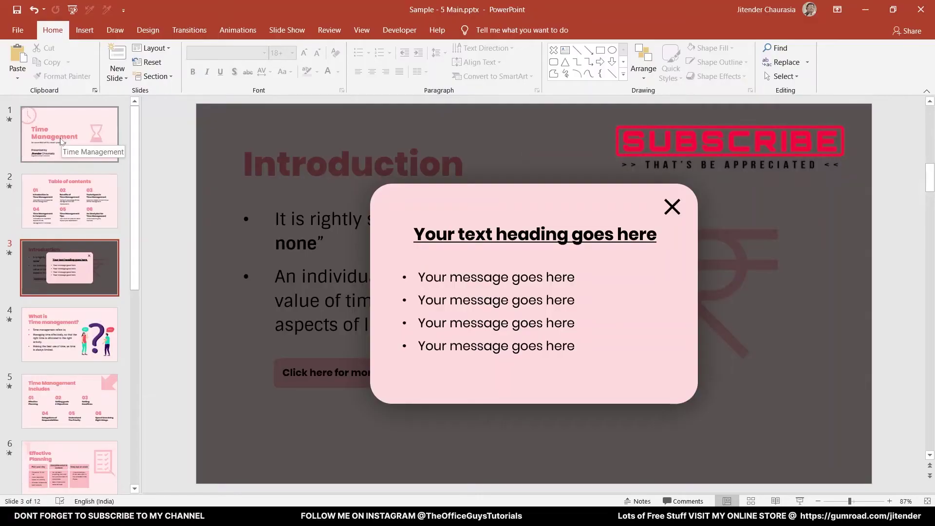
Play from the Time Management title slide to the Introduction slide, open and close its pop-up, then advance.
click(61, 141)
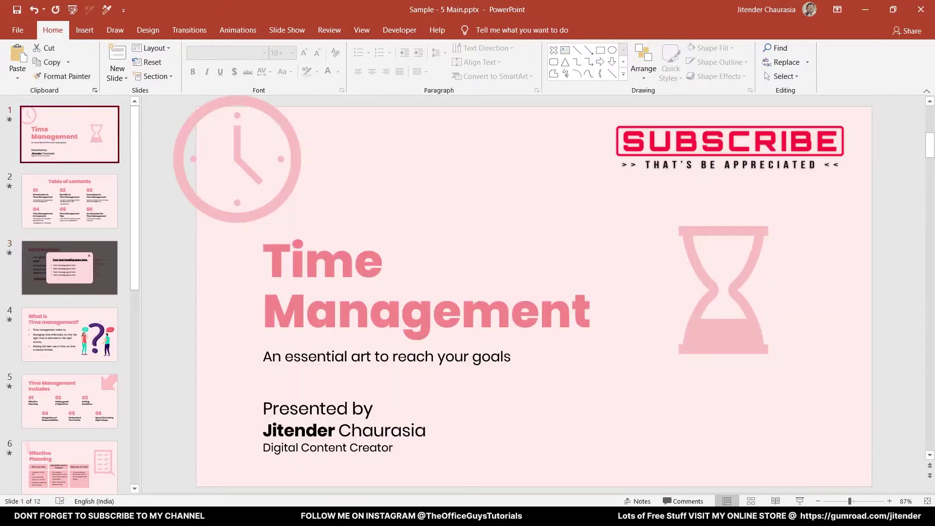
click(779, 500)
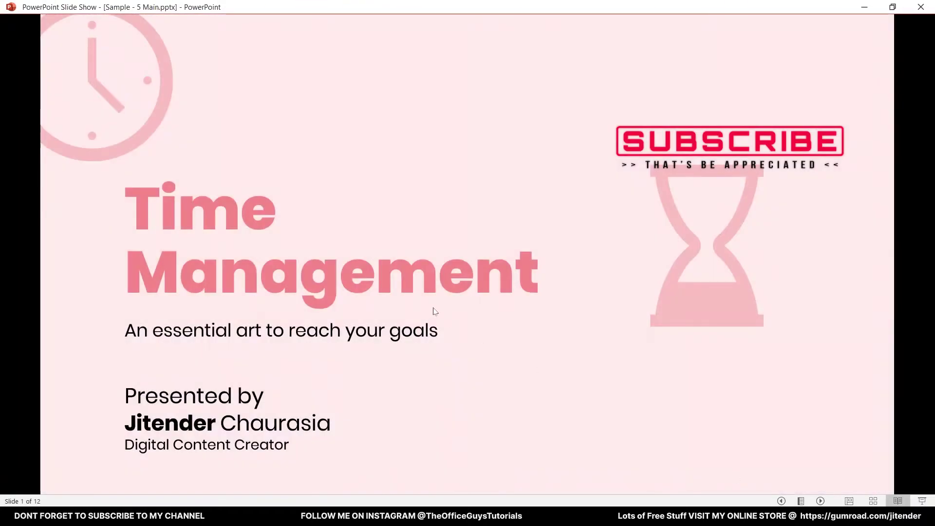
click(435, 311)
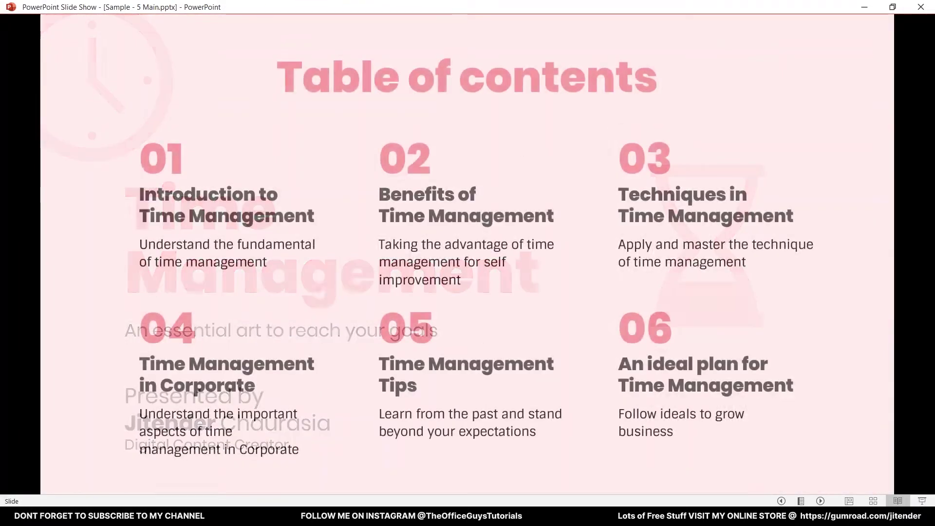
key(Right)
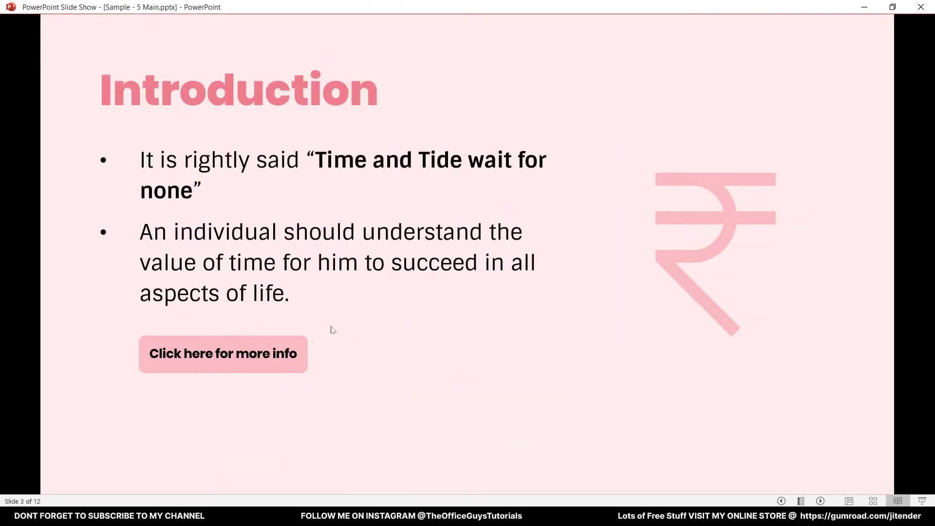
click(249, 359)
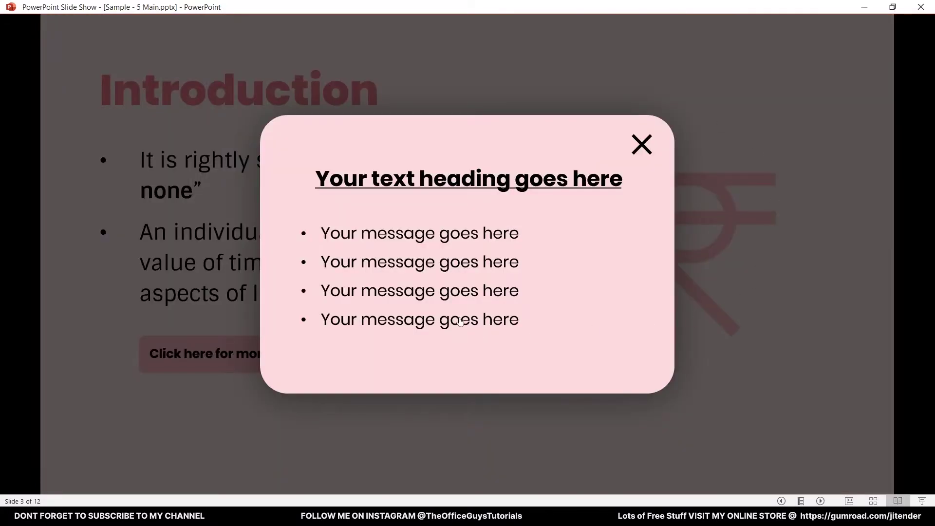
click(642, 145)
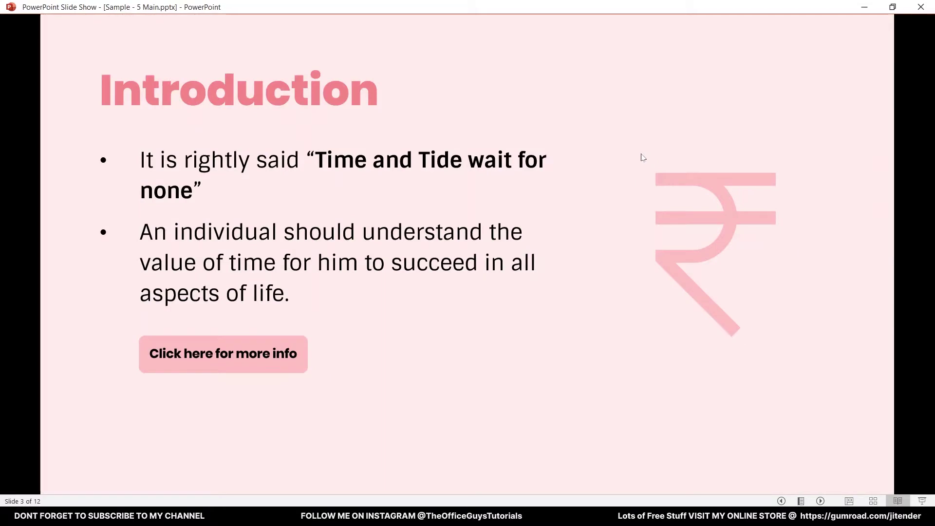
click(642, 157)
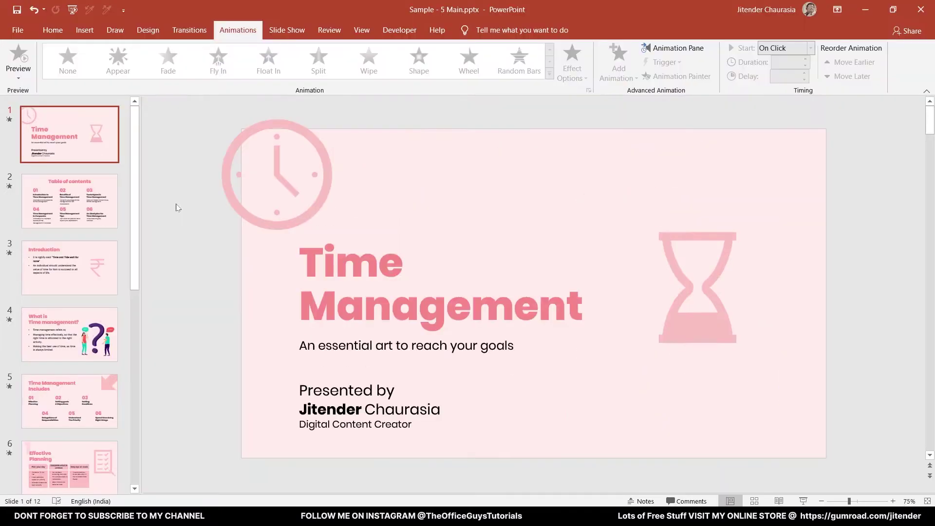
On the Introduction slide, draw a Rectangle: Rounded Corners shape below the bullet text.
click(87, 278)
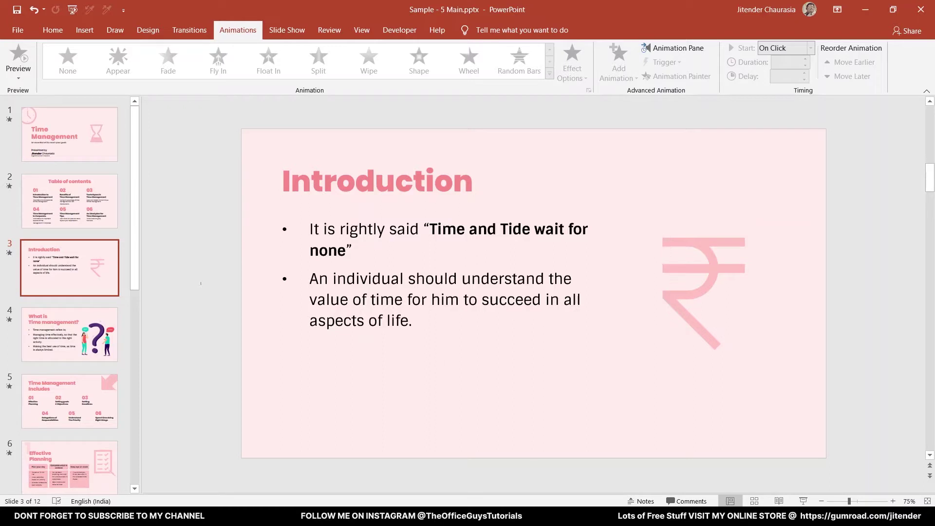
click(53, 30)
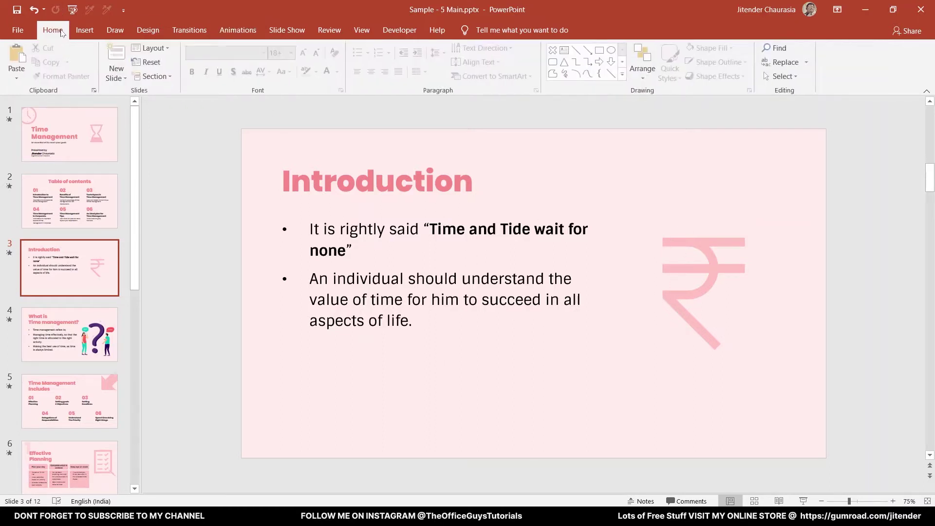
click(623, 74)
key(Escape)
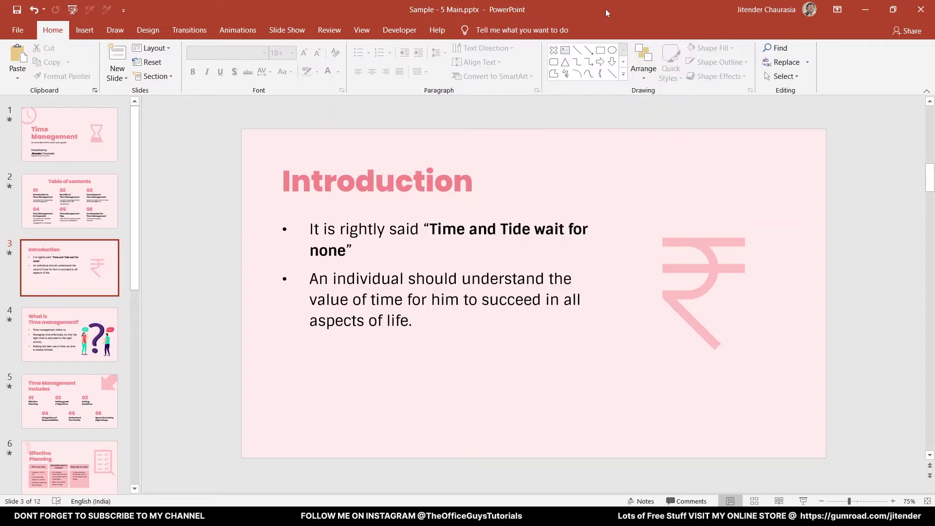
click(623, 74)
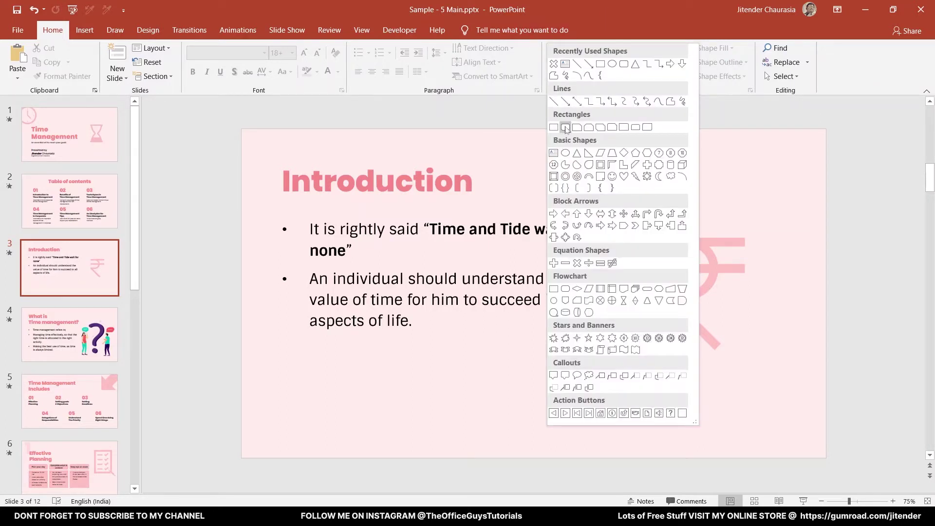
click(566, 128)
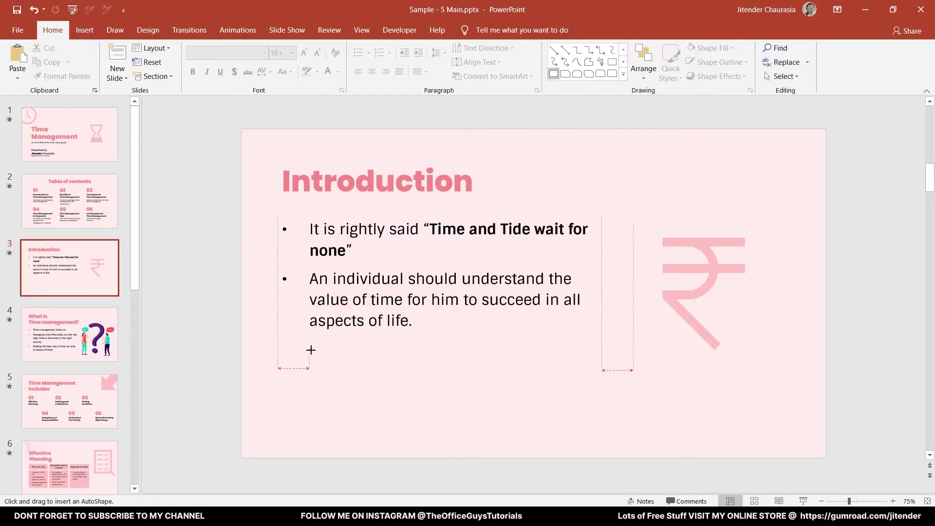
mouse_move(309, 350)
mouse_down()
mouse_move(397, 377)
mouse_move(324, 350)
mouse_up()
click(53, 30)
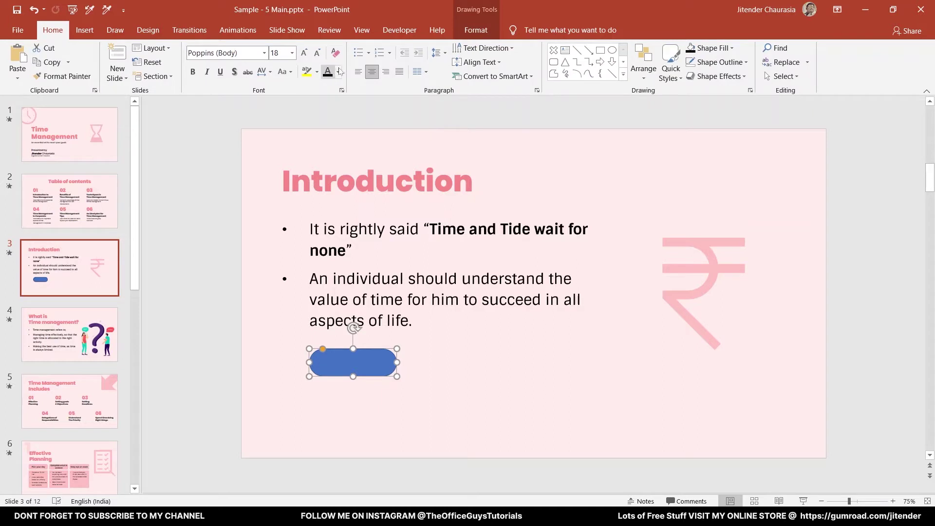
Give the rounded rectangle a recent pink fill, no outline, and a dark text colour.
click(720, 48)
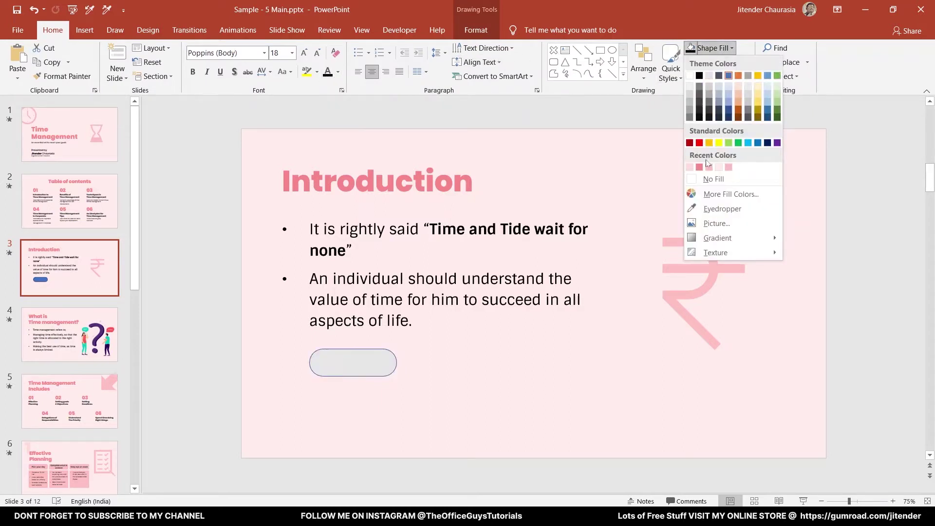
click(699, 167)
click(711, 62)
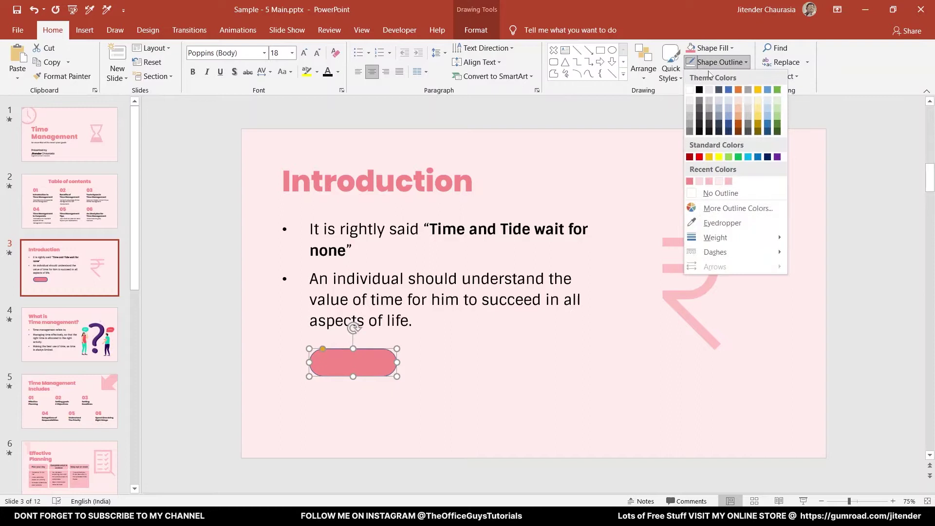
click(721, 193)
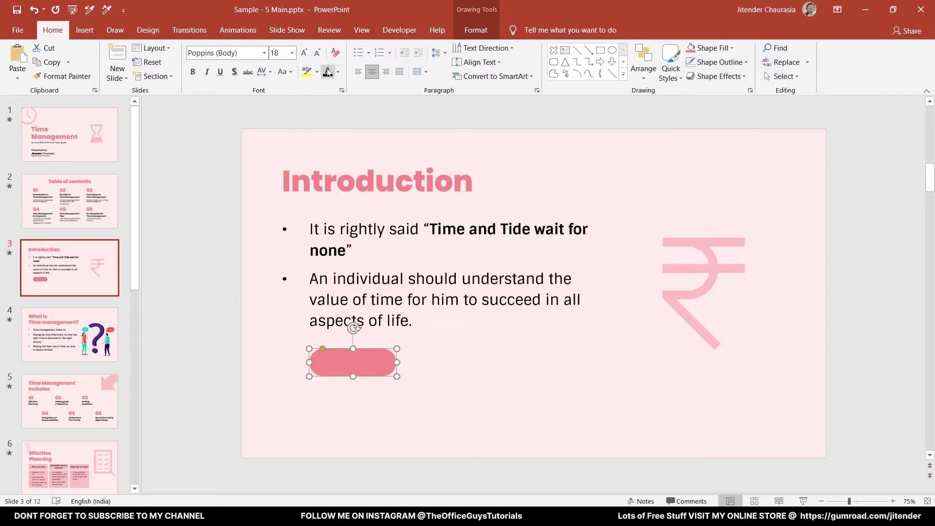
click(338, 72)
click(339, 104)
Label the button 'Click here' in bold.
text(Click)
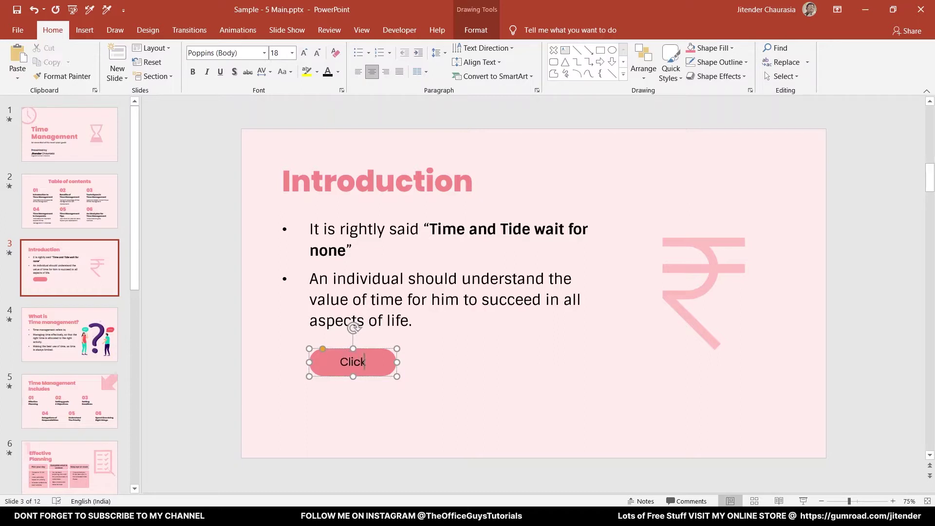
text( here)
key(ctrl+a)
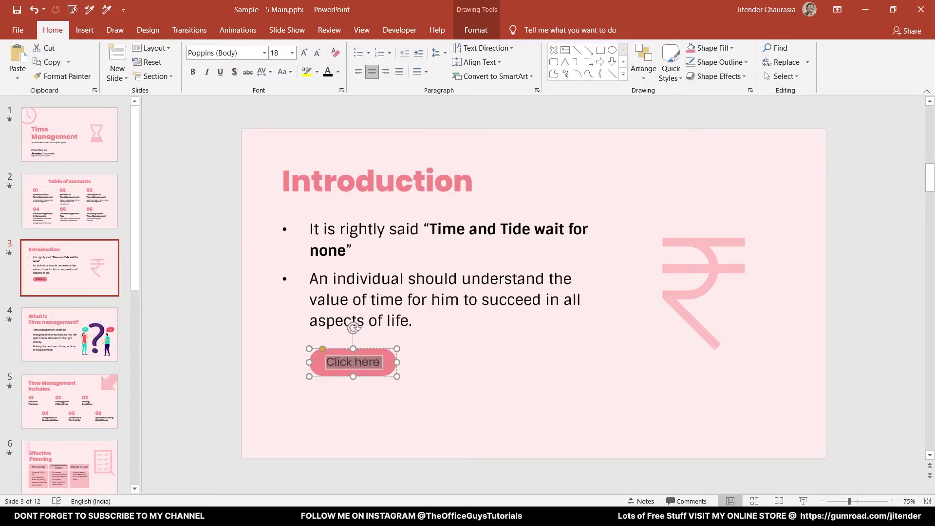
click(192, 72)
click(214, 294)
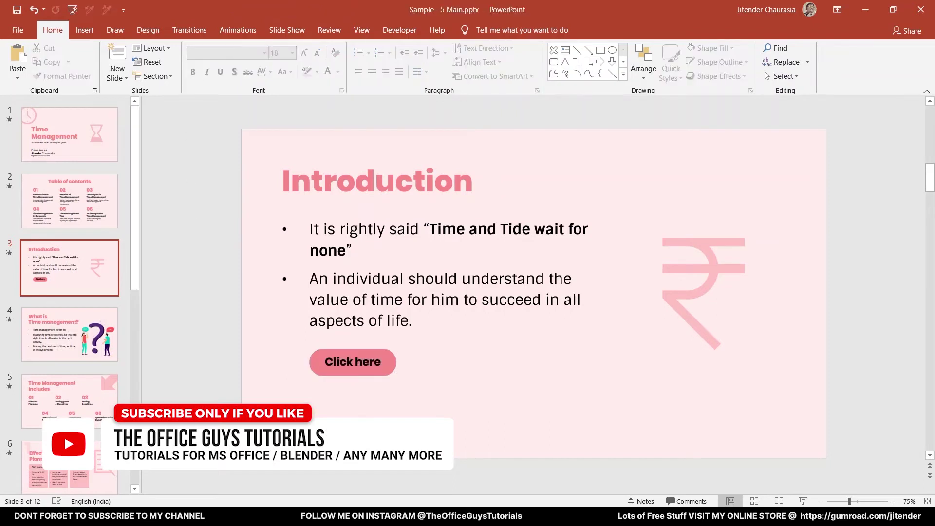
click(379, 356)
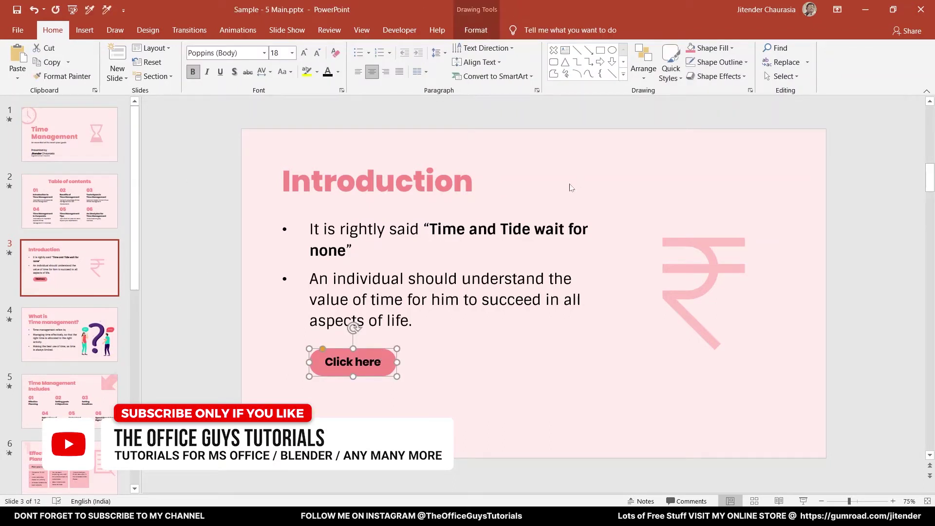
In the Selection Pane, rename the rounded rectangle to 'Button to click'.
click(785, 77)
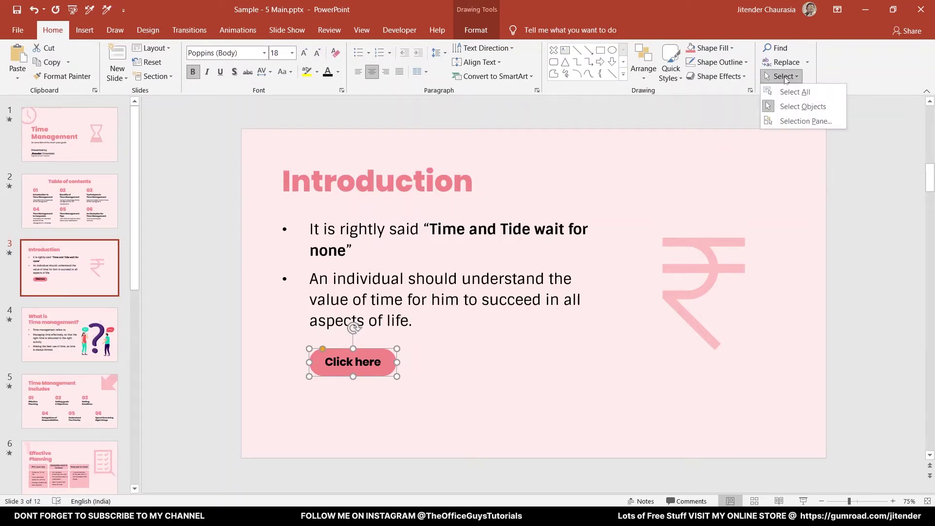
click(790, 121)
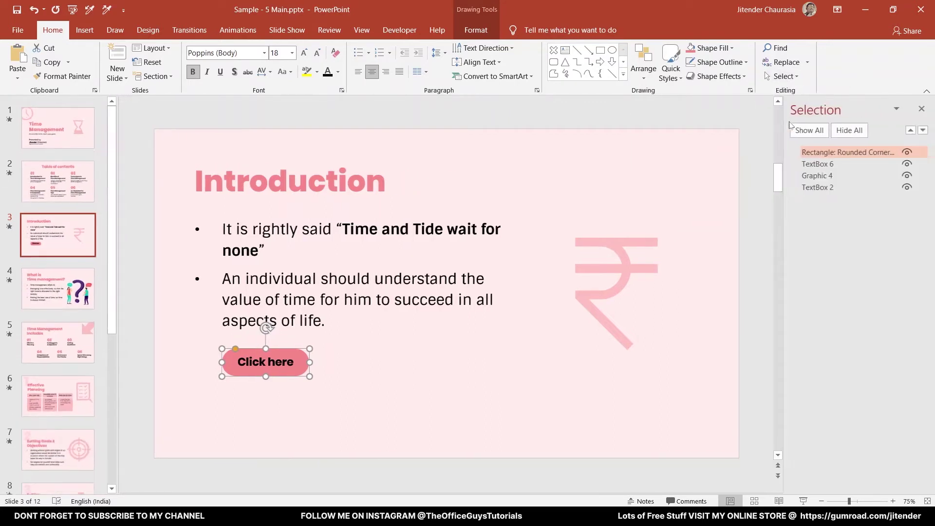
click(828, 153)
click(280, 403)
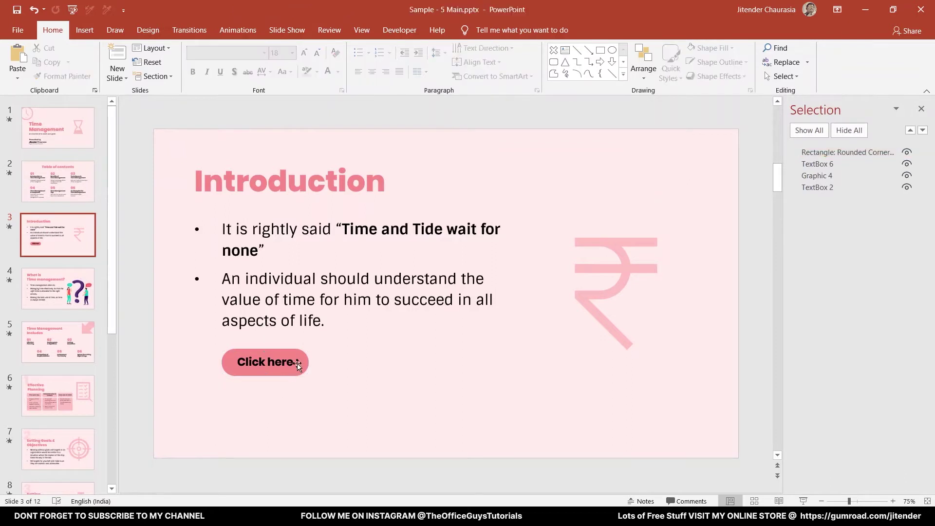
click(287, 354)
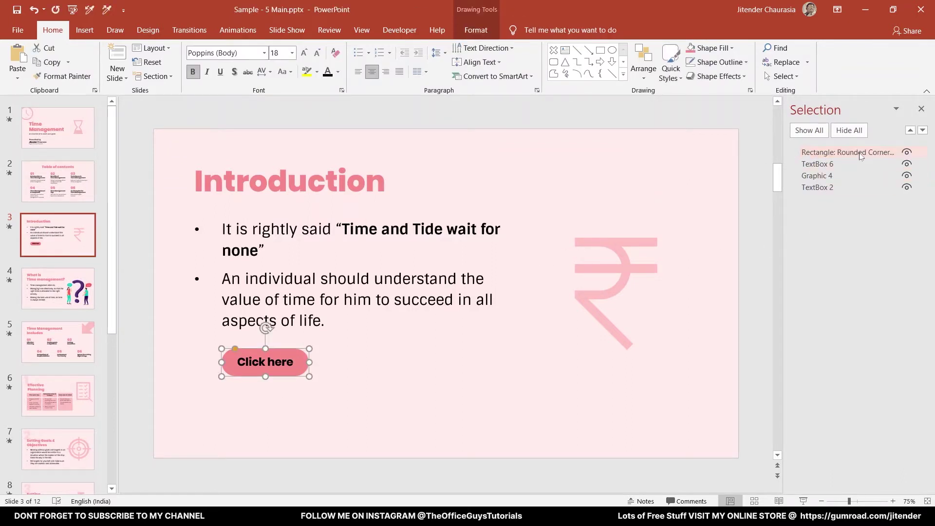
click(828, 152)
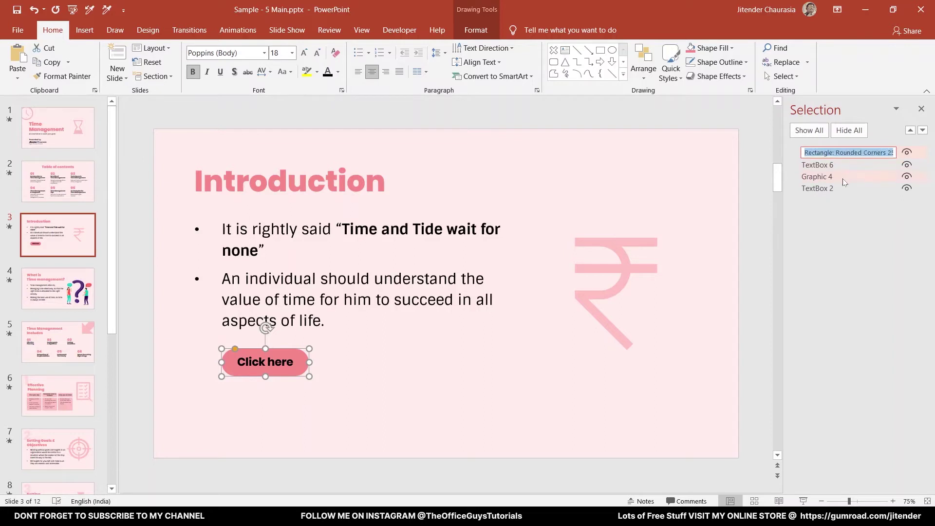
text(Button to click)
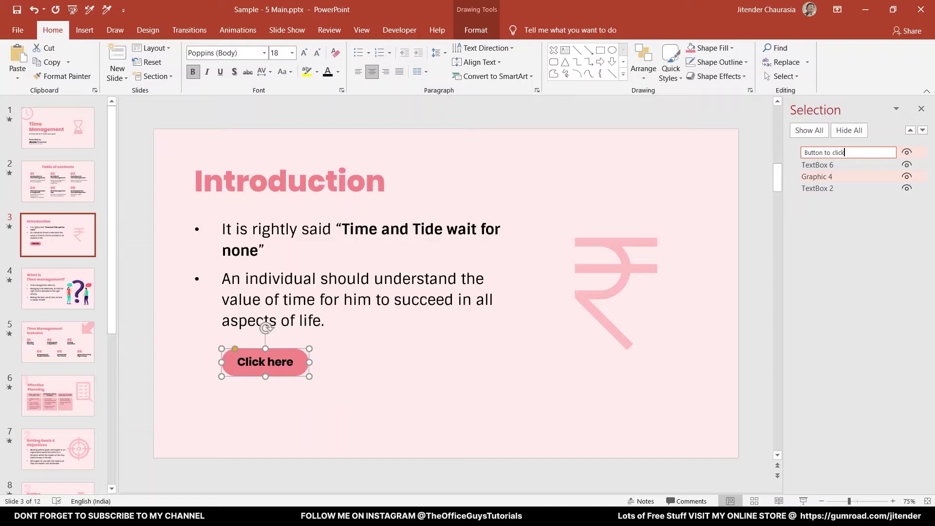
click(508, 395)
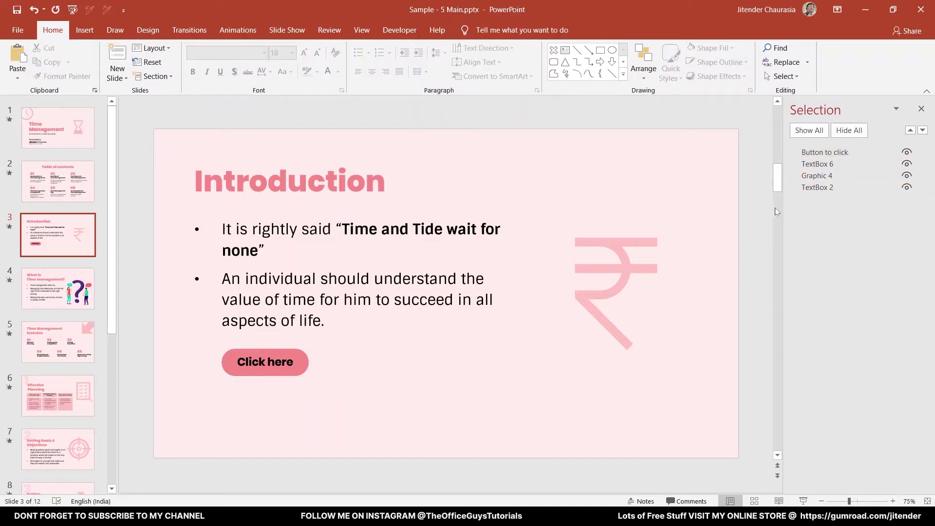
Toggle the button's visibility off and back on, then close the Selection Pane.
click(286, 356)
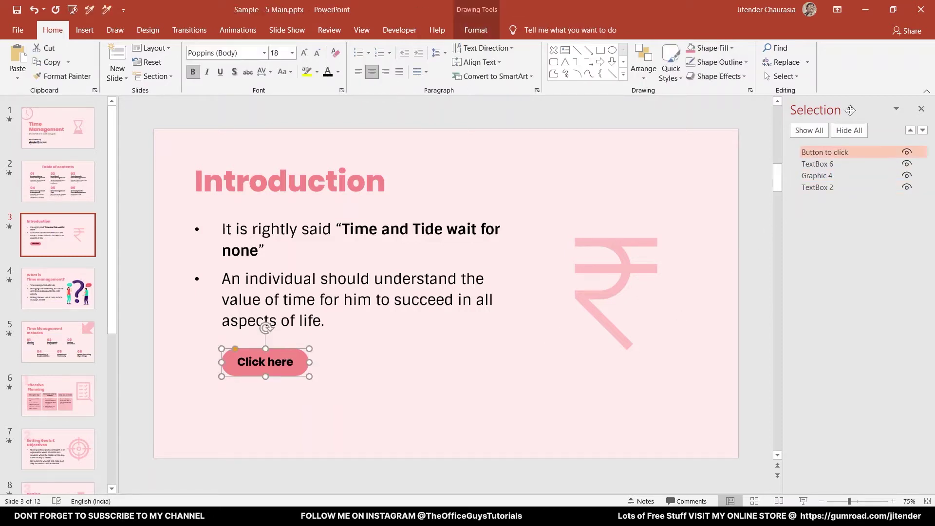
click(907, 152)
click(907, 152)
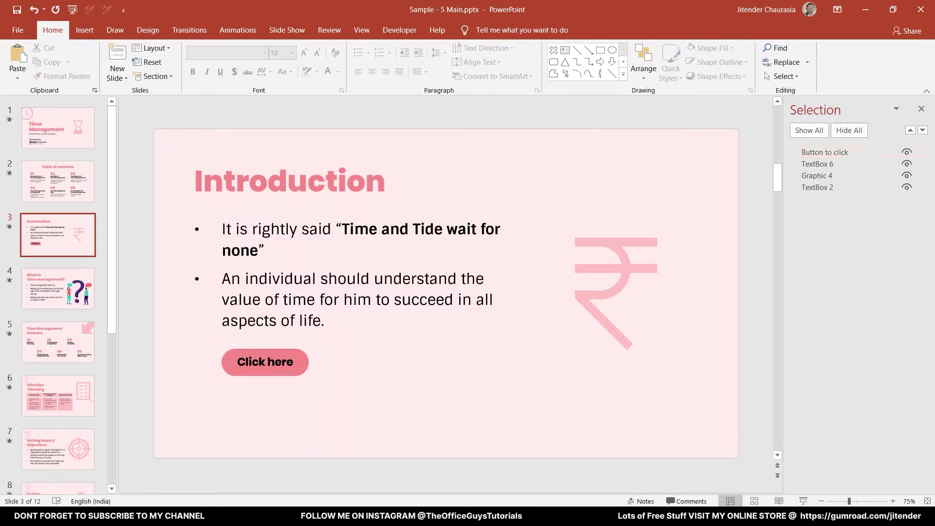
click(922, 108)
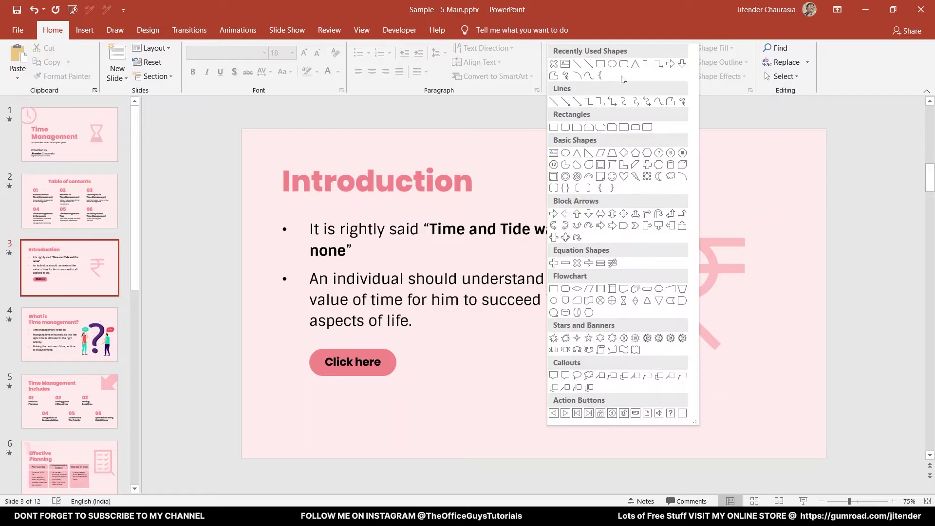
Draw a rectangle covering the whole slide and fill it with black.
click(624, 74)
click(553, 127)
drag(241, 129, 827, 458)
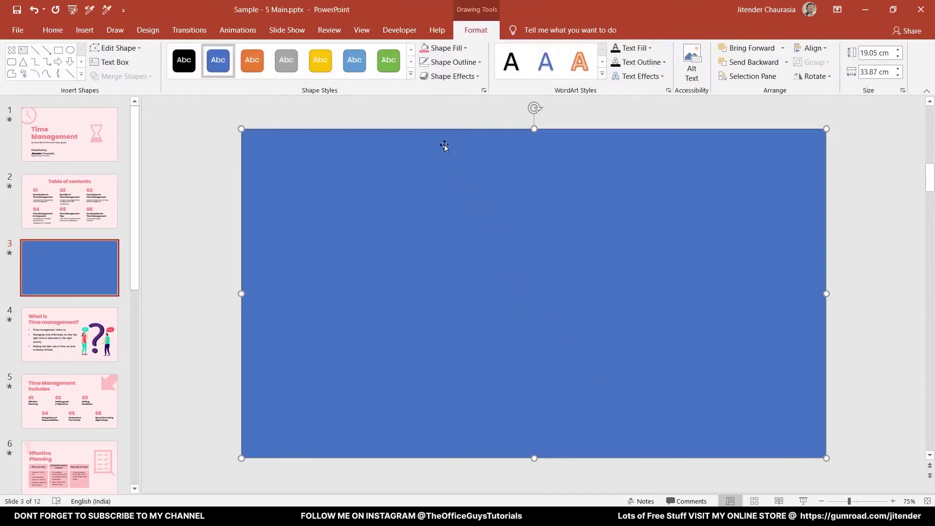
click(456, 49)
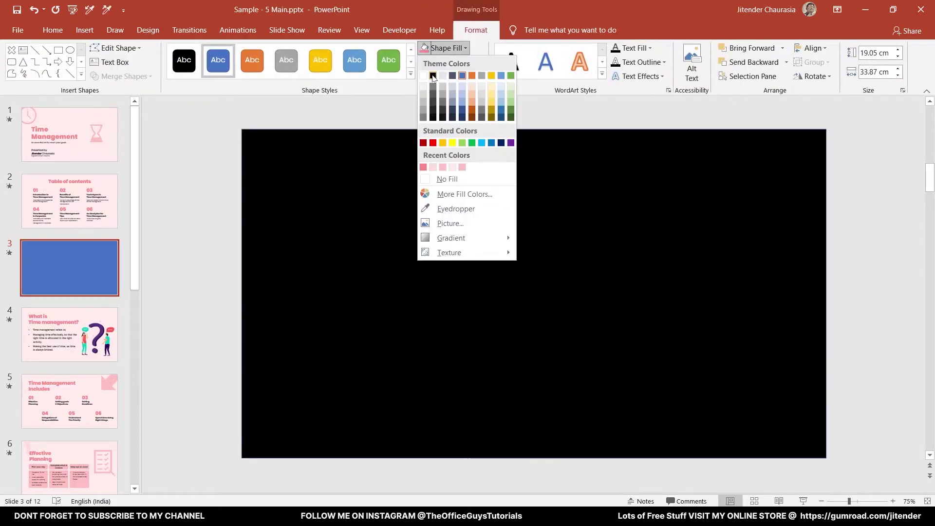
click(433, 76)
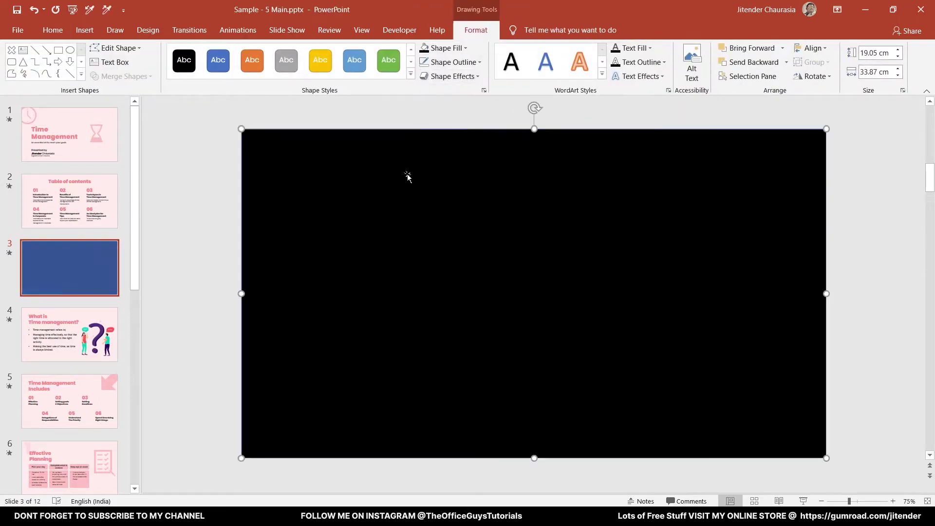
Set the black rectangle's transparency to 30% in Format Shape.
right_click(397, 203)
click(471, 458)
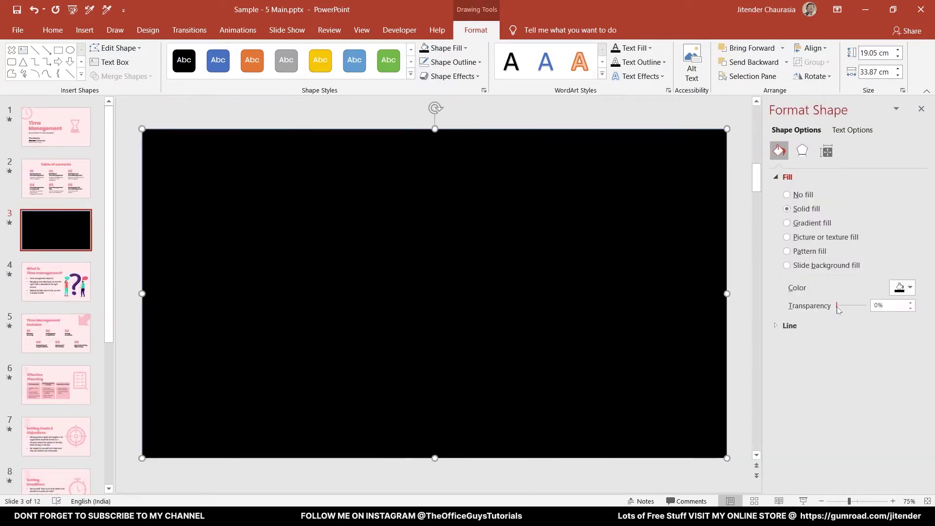
drag(839, 310, 844, 310)
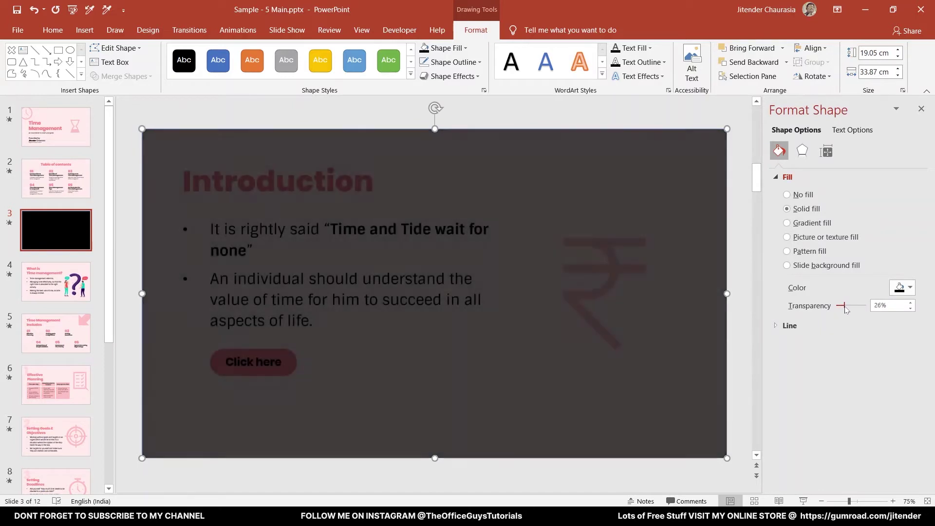
click(870, 311)
text(30)
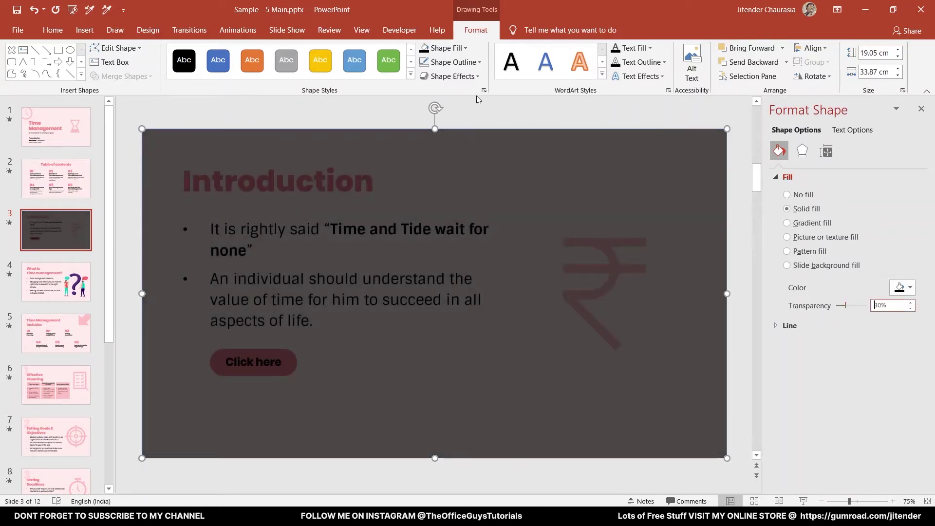
click(54, 29)
click(623, 74)
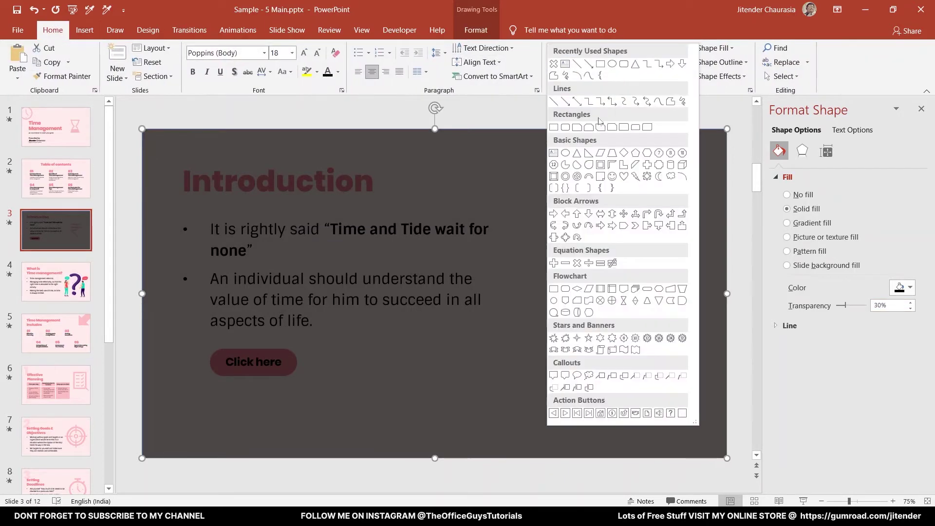
click(565, 128)
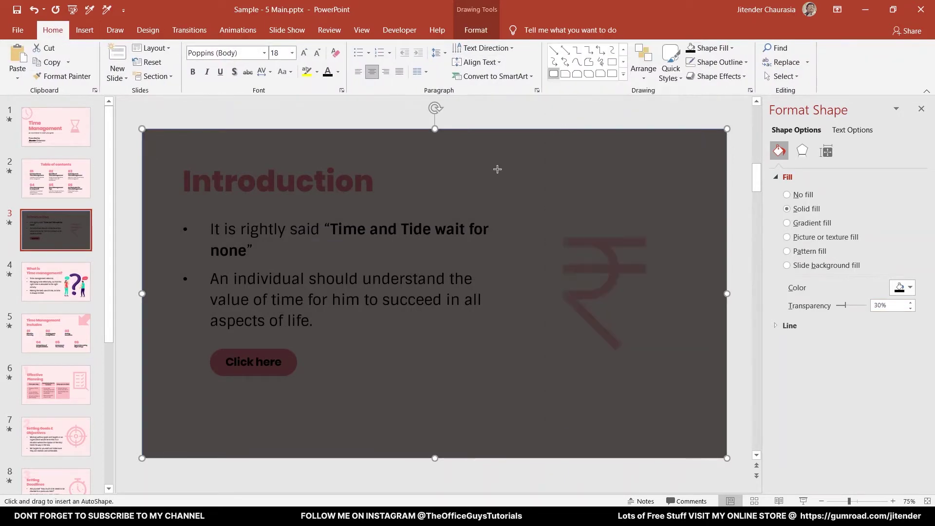
Draw a rounded rectangle and align it to the centre and middle of the slide.
drag(303, 206, 574, 380)
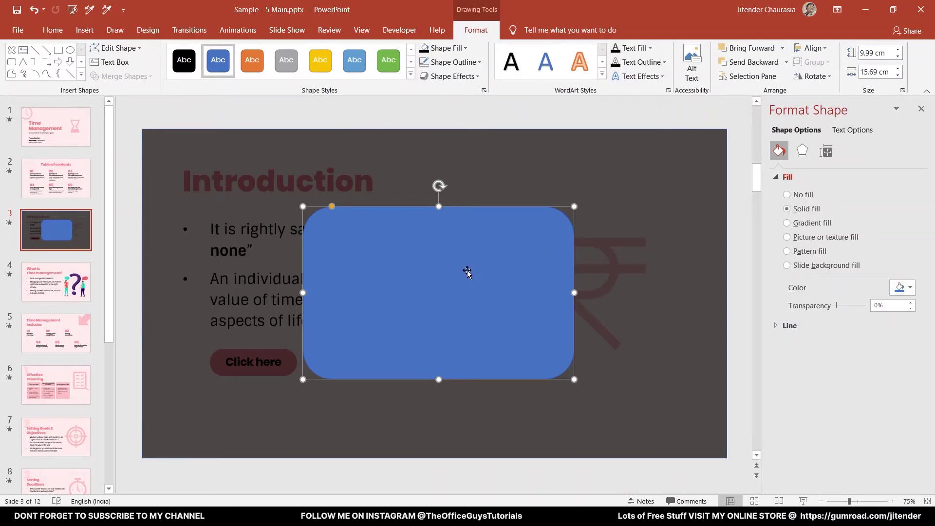
click(811, 48)
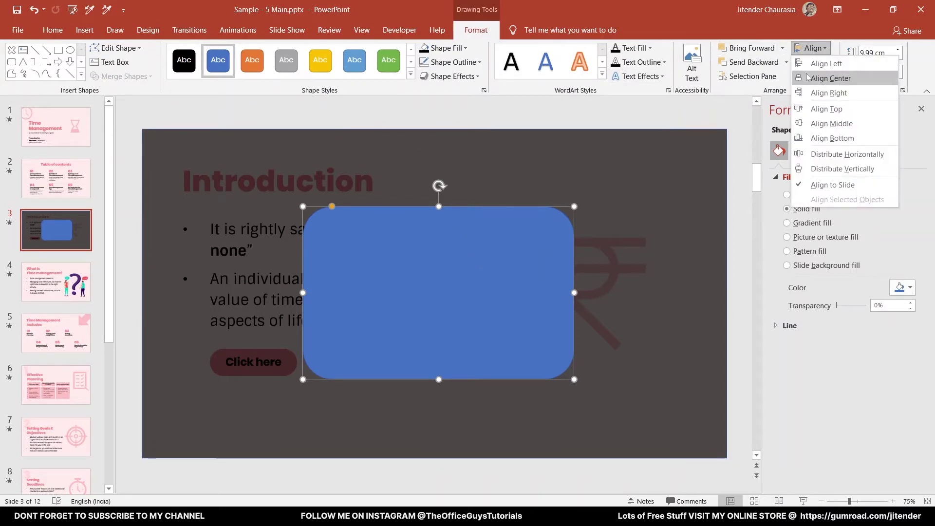
click(808, 77)
click(811, 48)
click(828, 124)
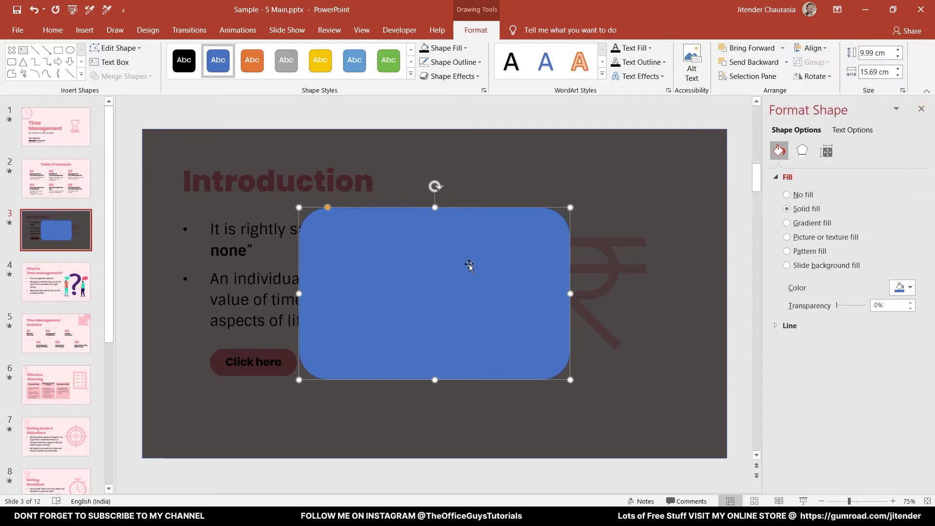
Fill the centred rounded rectangle with pink and remove its outline.
click(460, 52)
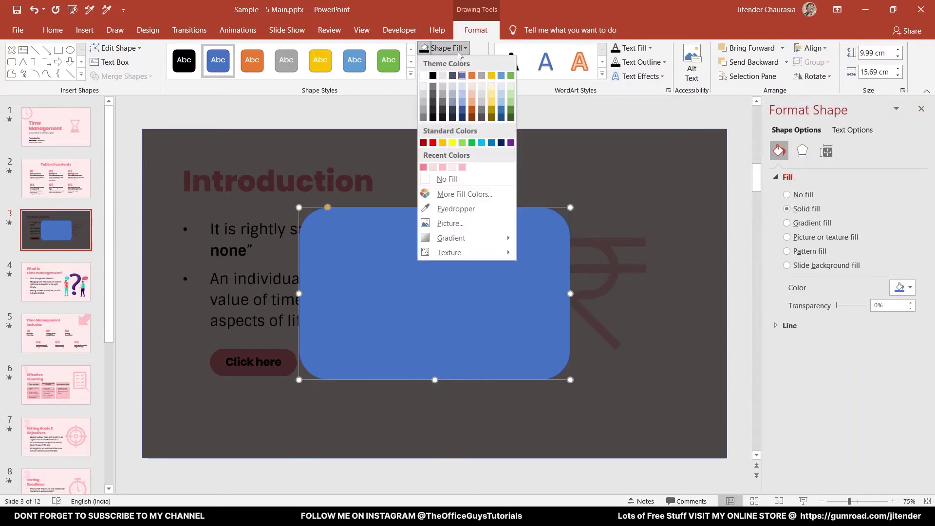
click(433, 167)
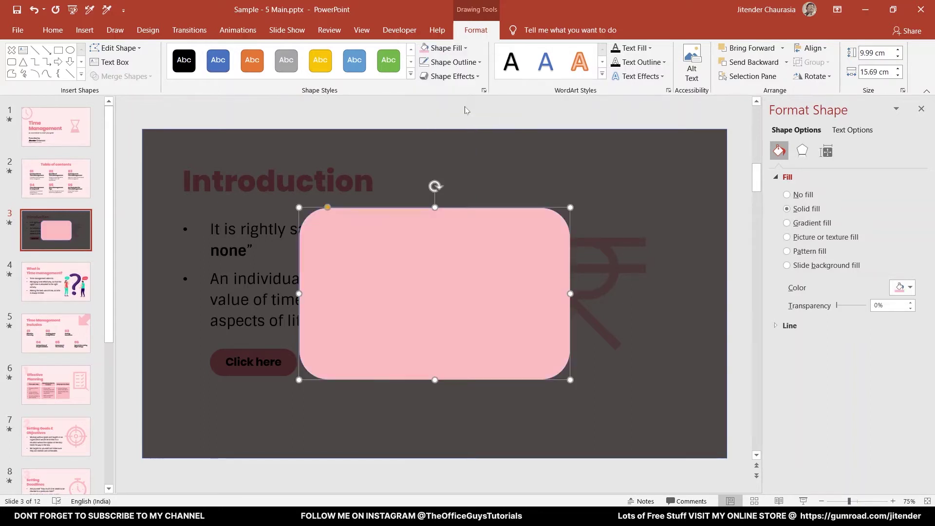
click(454, 63)
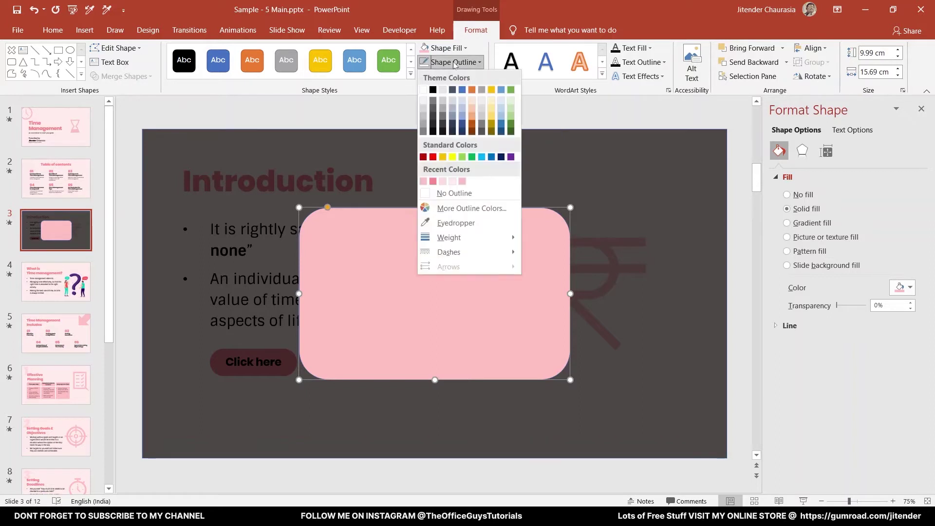
click(441, 194)
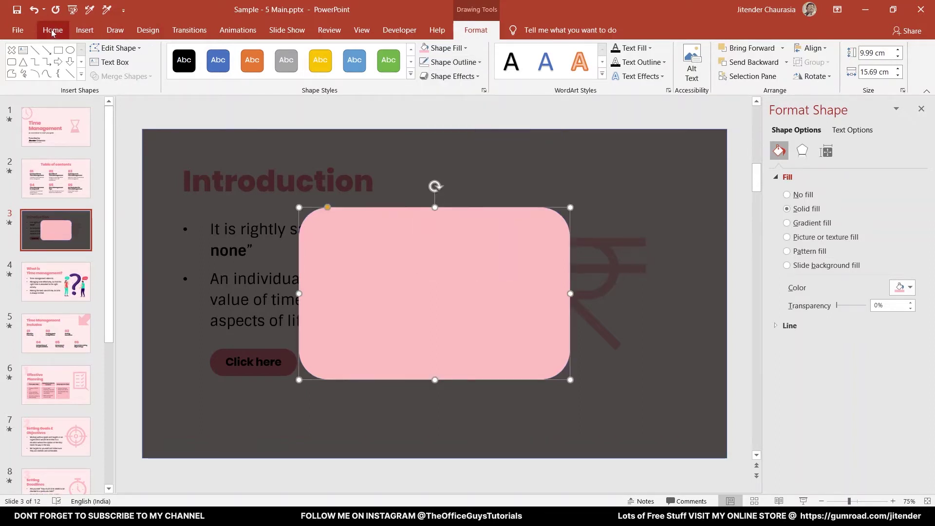
click(112, 61)
click(411, 280)
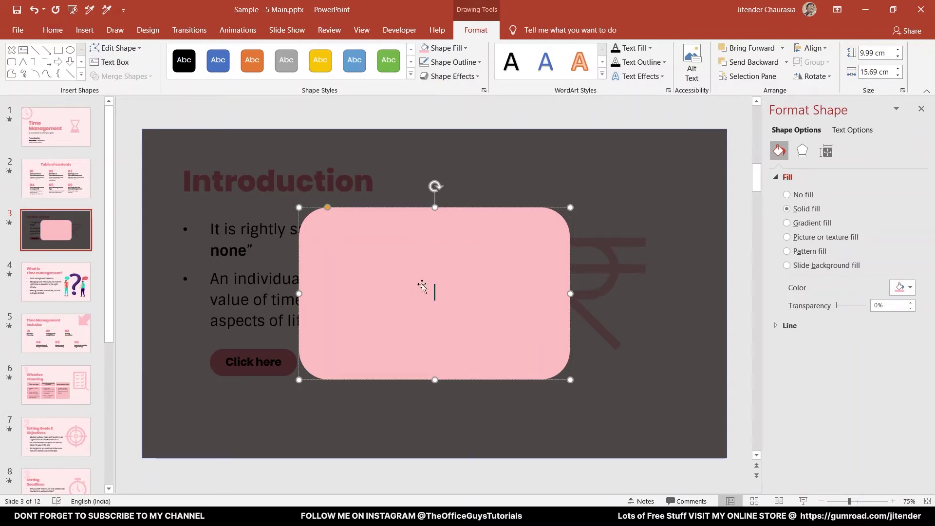
Add a text box reading 'You can type any text of your choice', bold and centred, inside the pink box.
key(Escape)
key(Escape)
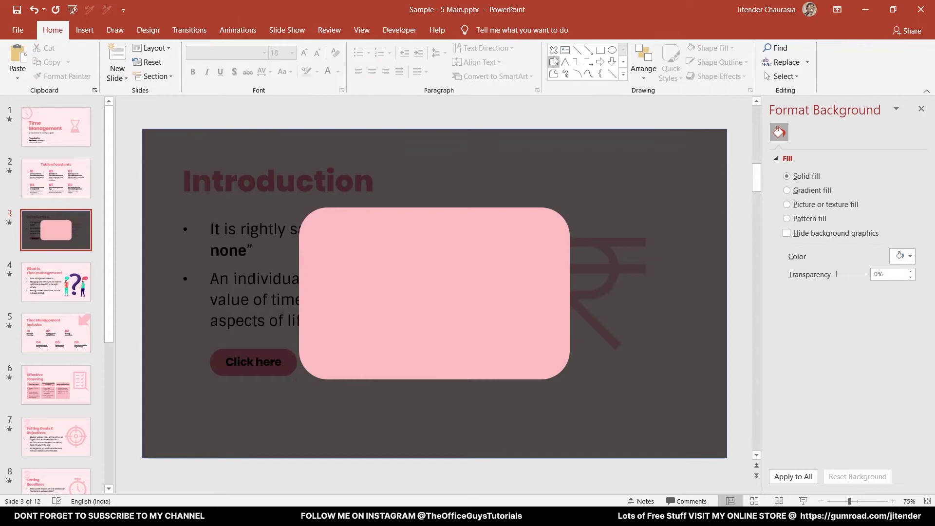
click(624, 76)
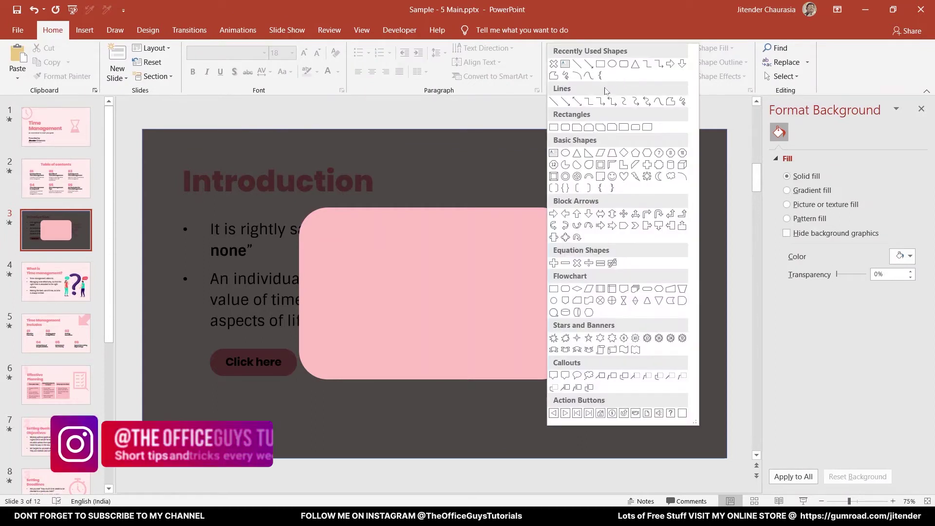
click(554, 153)
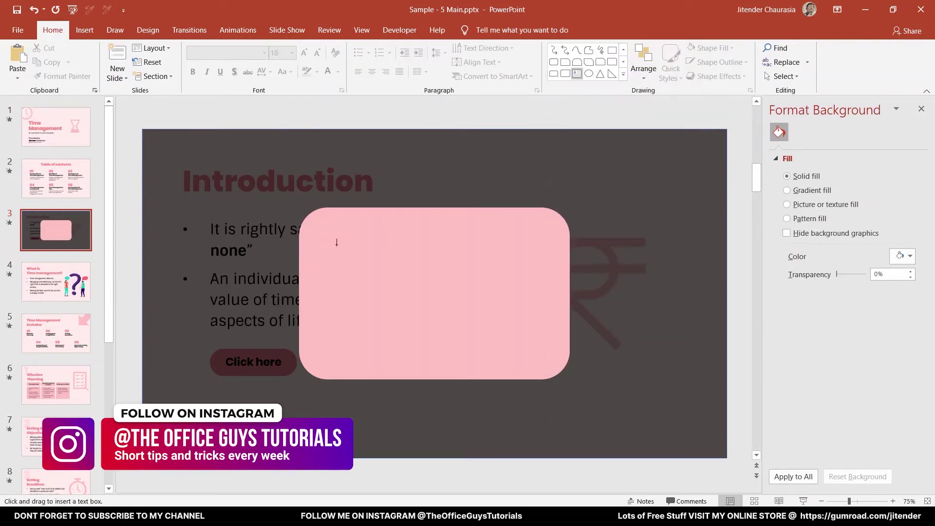
drag(331, 249, 540, 342)
text(You)
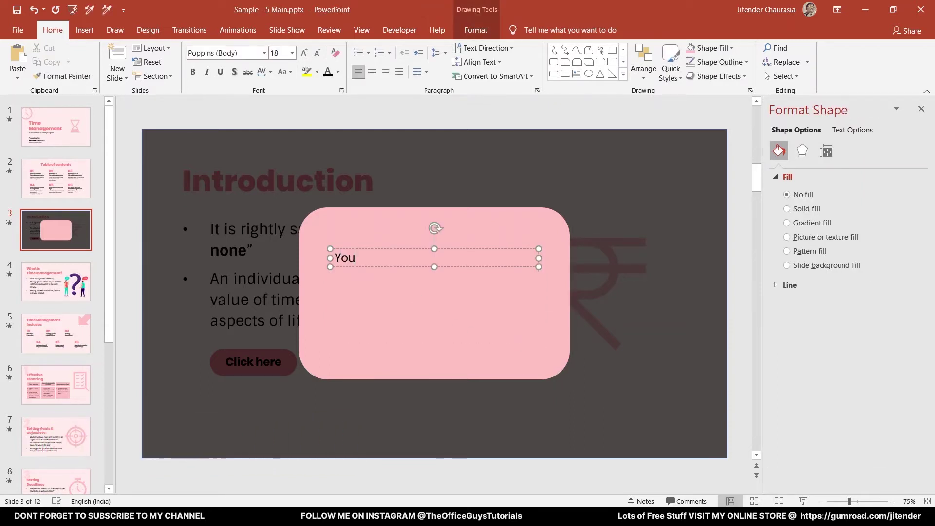
text( can type any te)
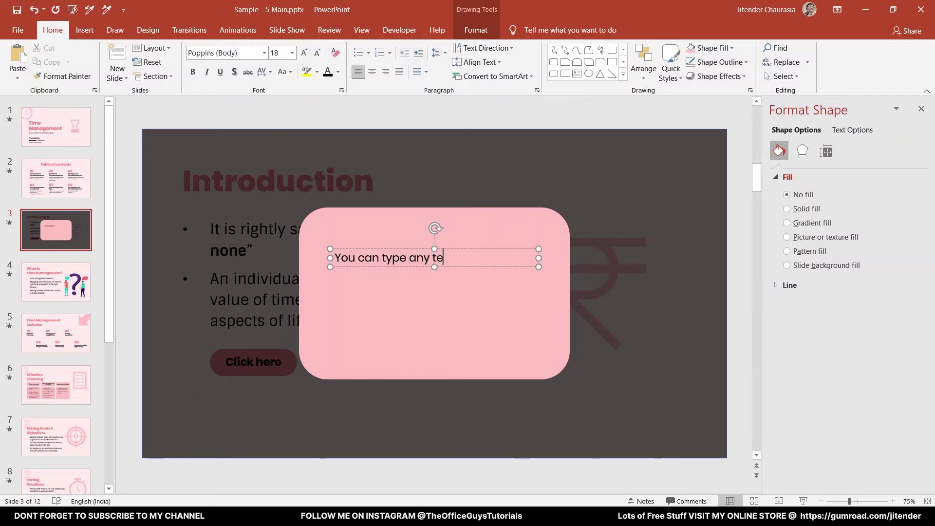
text(xt of your choice)
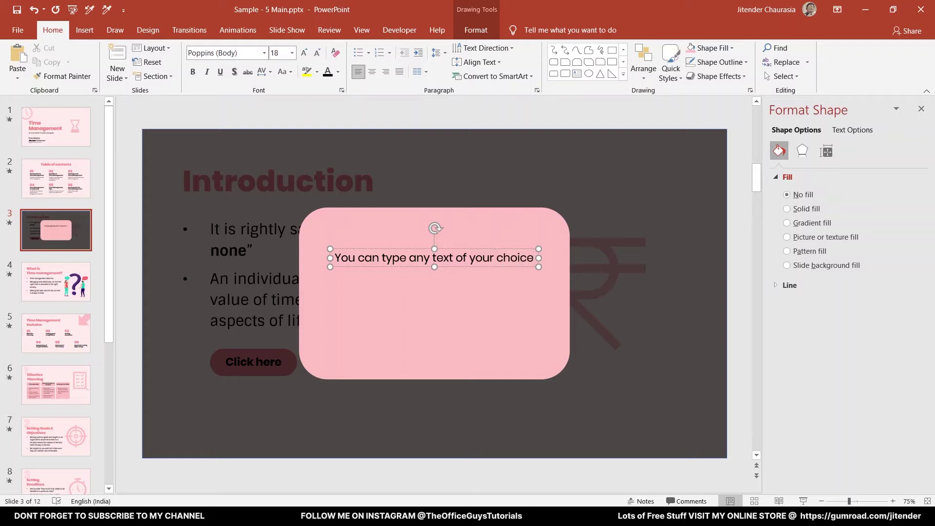
key(ctrl+a)
key(ctrl+b)
key(ctrl+e)
drag(456, 283, 456, 313)
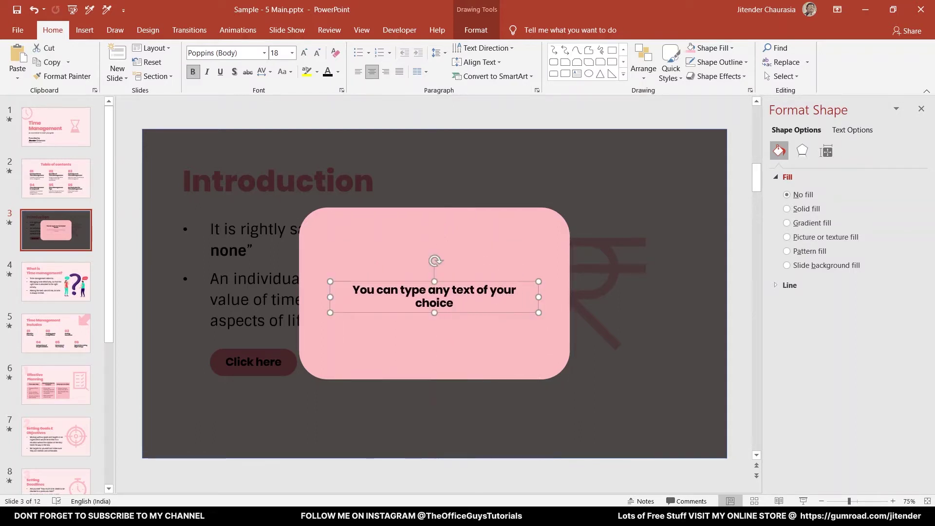
click(609, 107)
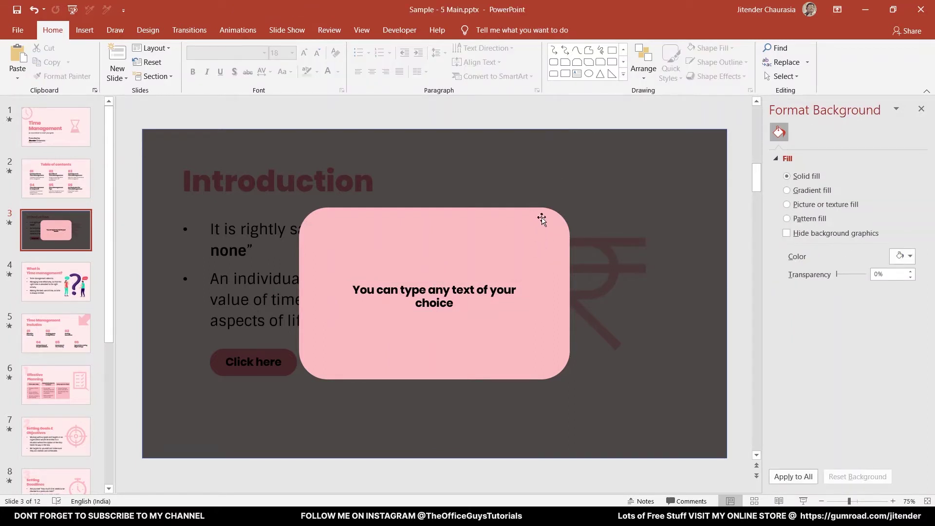
Draw a thin multiplication-sign X in the pink pop-up's top-right corner.
click(623, 75)
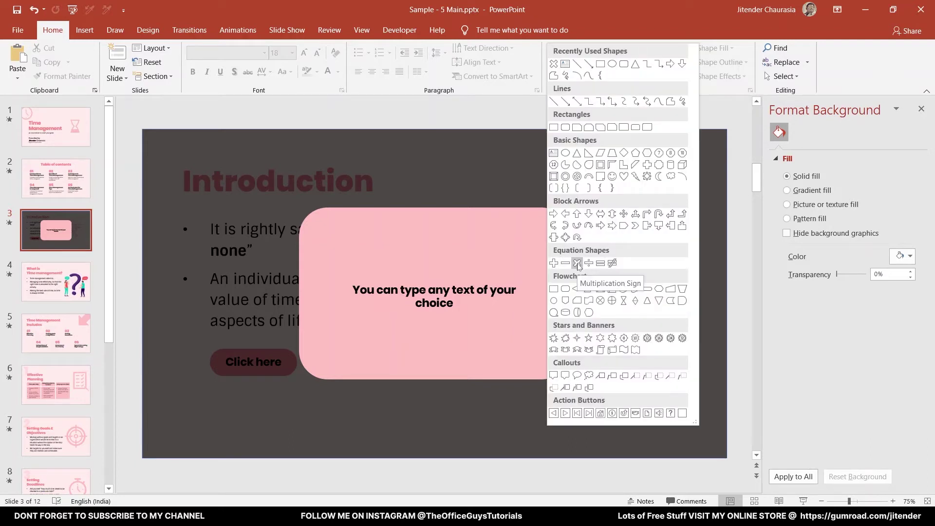
click(577, 263)
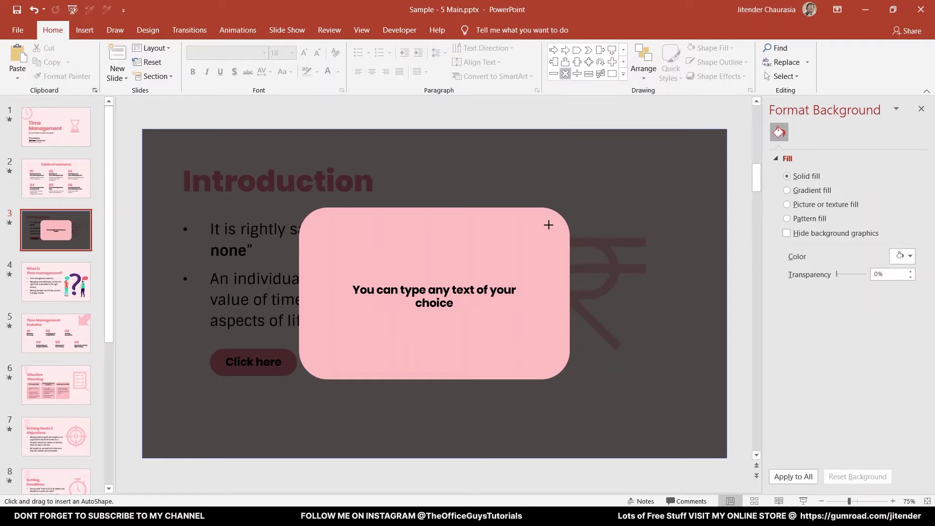
drag(544, 227, 526, 246)
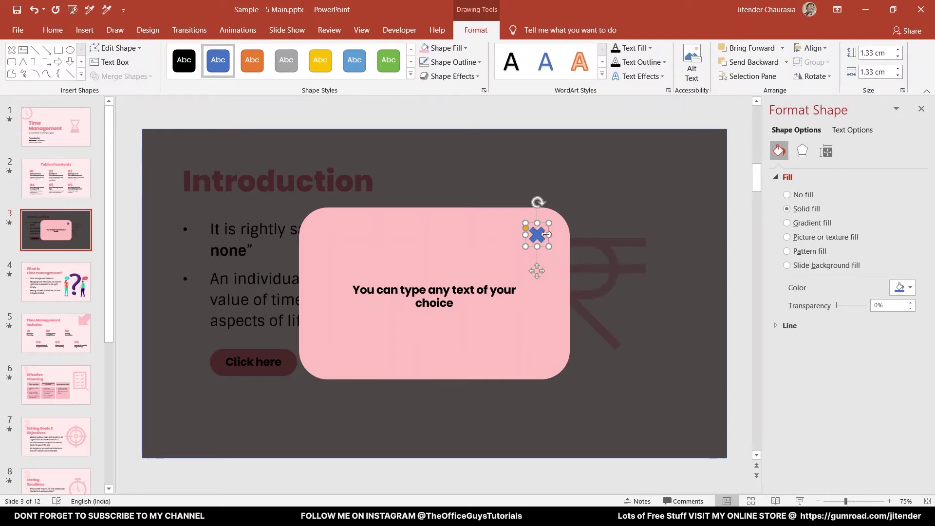
ctrl+scroll(545, 235, up, 8)
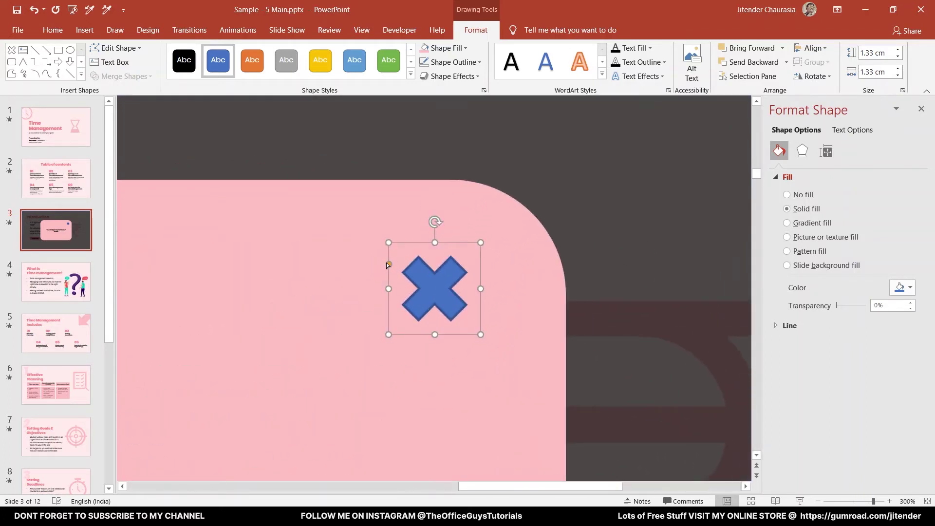
drag(389, 265, 394, 251)
Give the X no outline and a black fill.
click(453, 62)
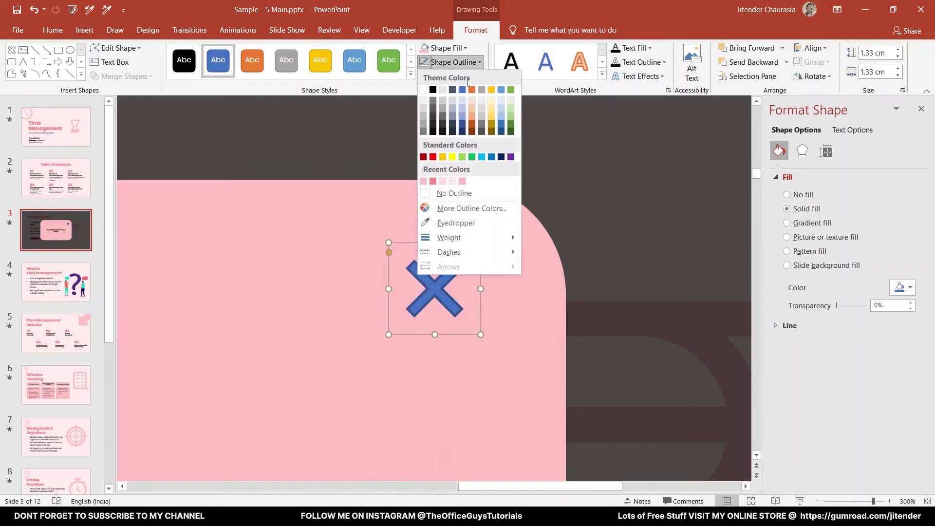
click(464, 194)
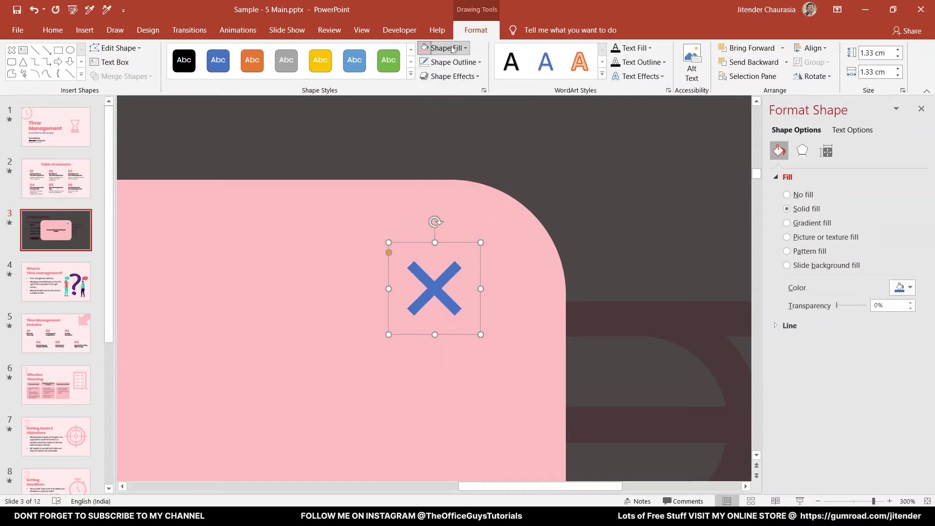
click(445, 48)
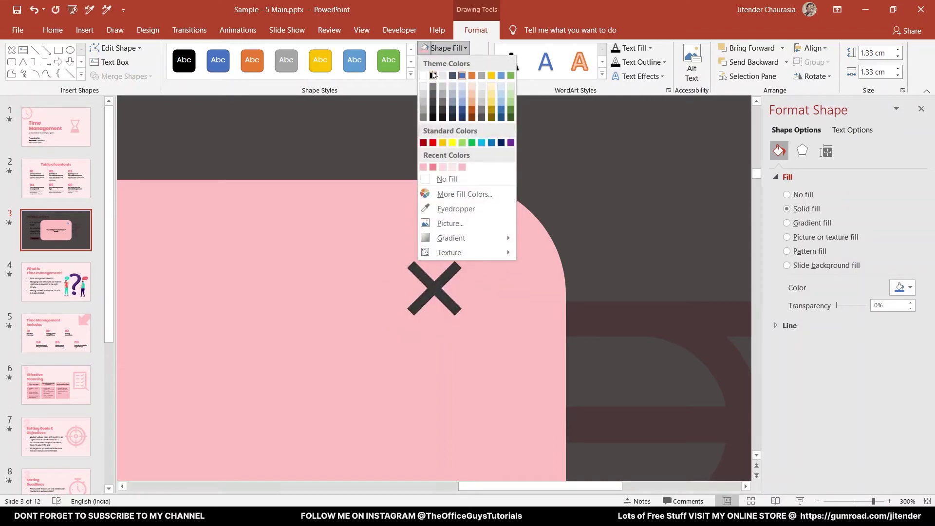
click(432, 76)
scroll(275, 123, down, 5)
click(277, 135)
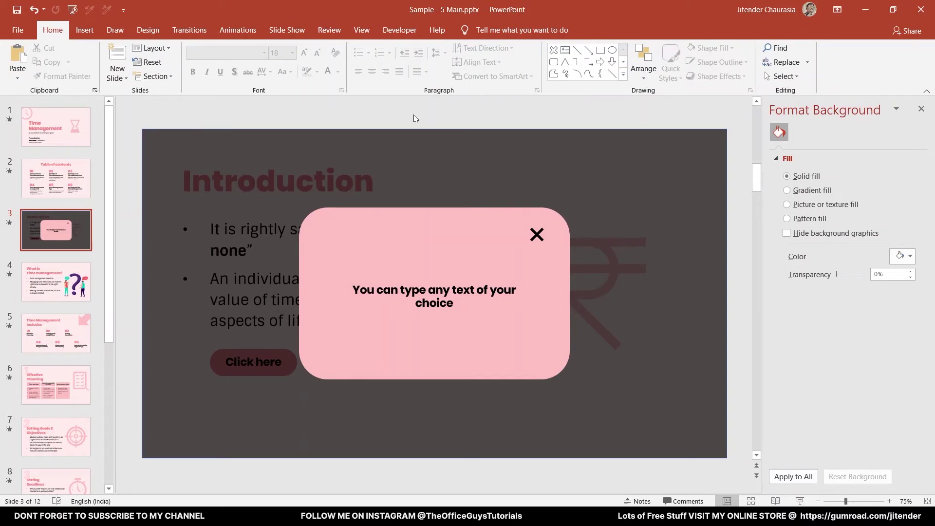
Select the black overlay, pink box, text box and X, and group them with Ctrl+G.
click(417, 153)
key(Escape)
click(275, 152)
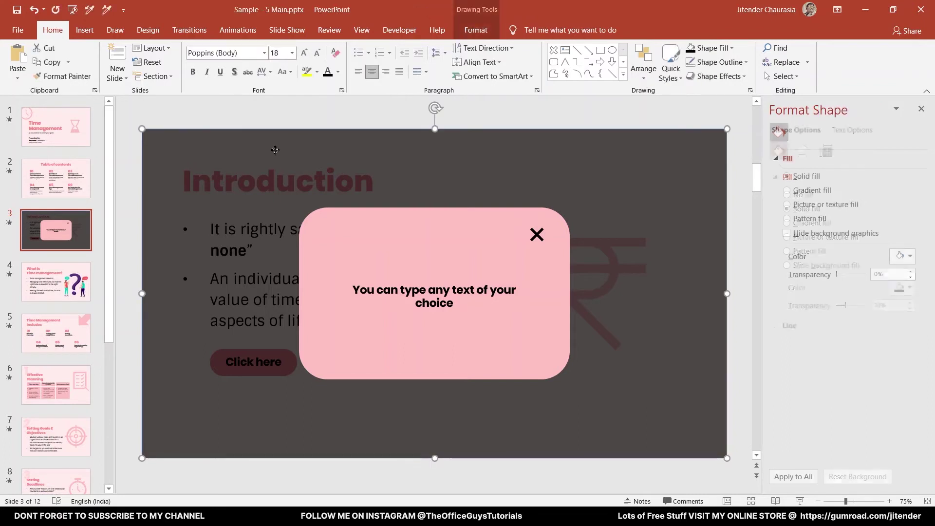
shift+click(335, 218)
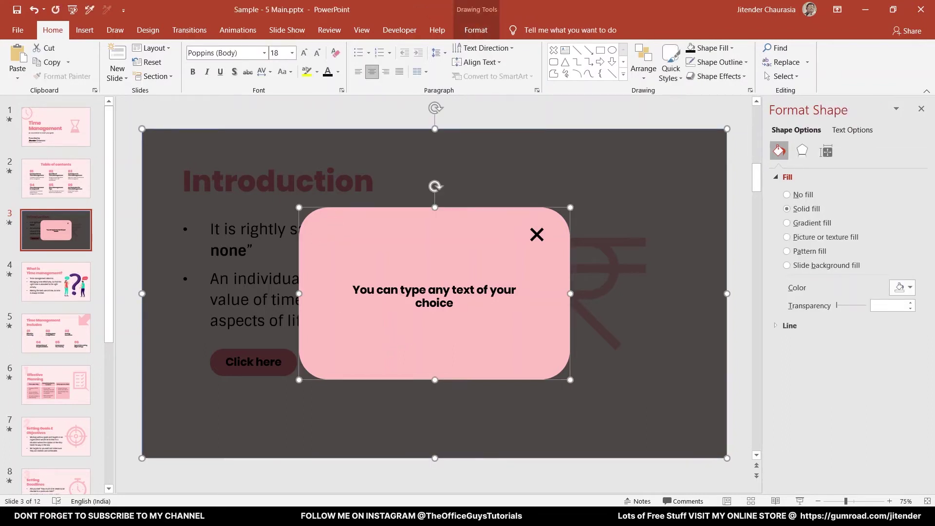
shift+click(434, 297)
shift+click(537, 235)
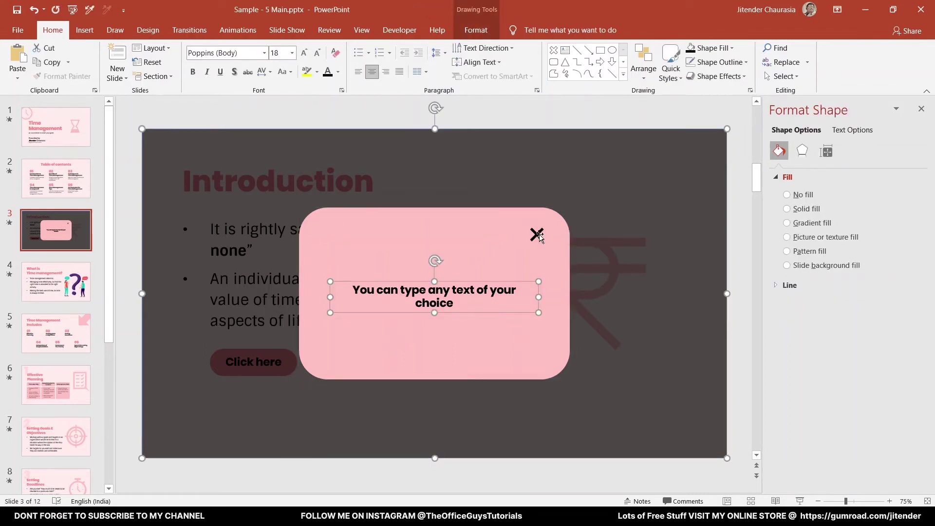
key(ctrl+g)
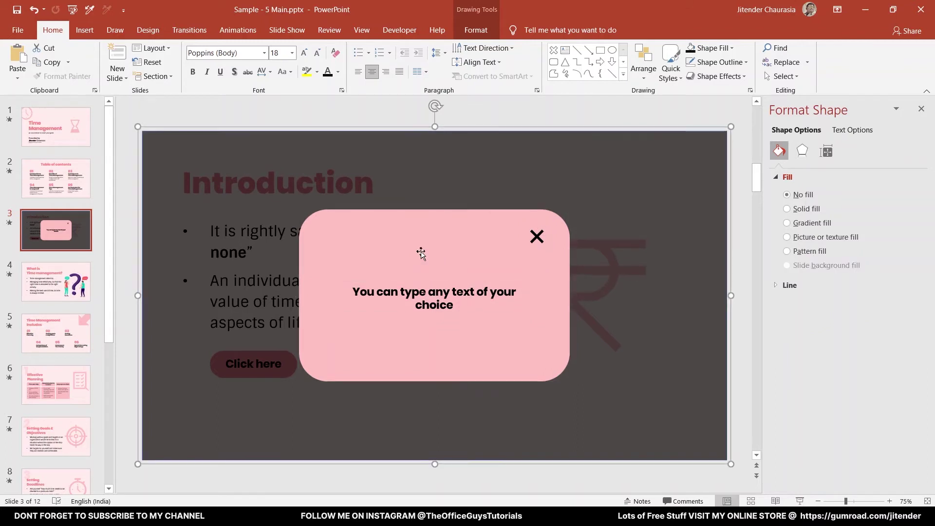
click(271, 109)
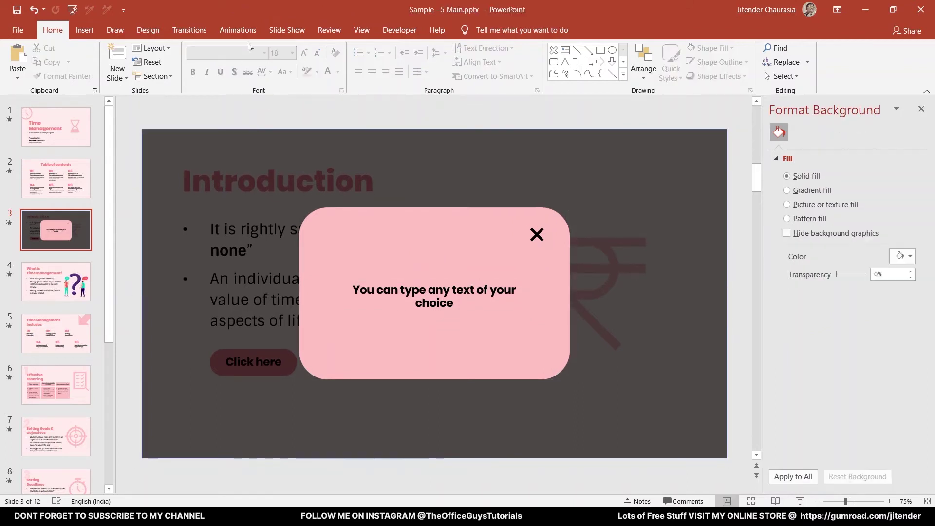
Give the pop-up group a Fade entrance triggered on click of 'Button to click'.
click(242, 30)
click(298, 152)
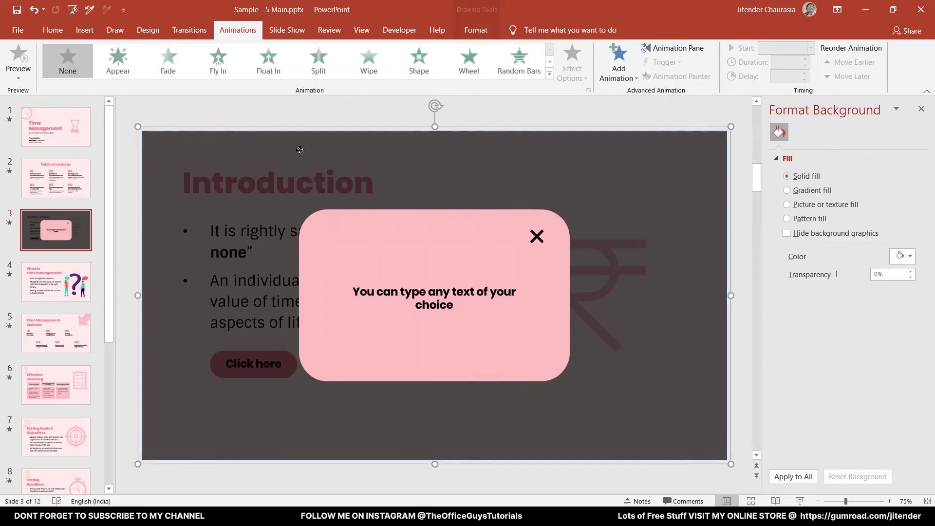
click(179, 68)
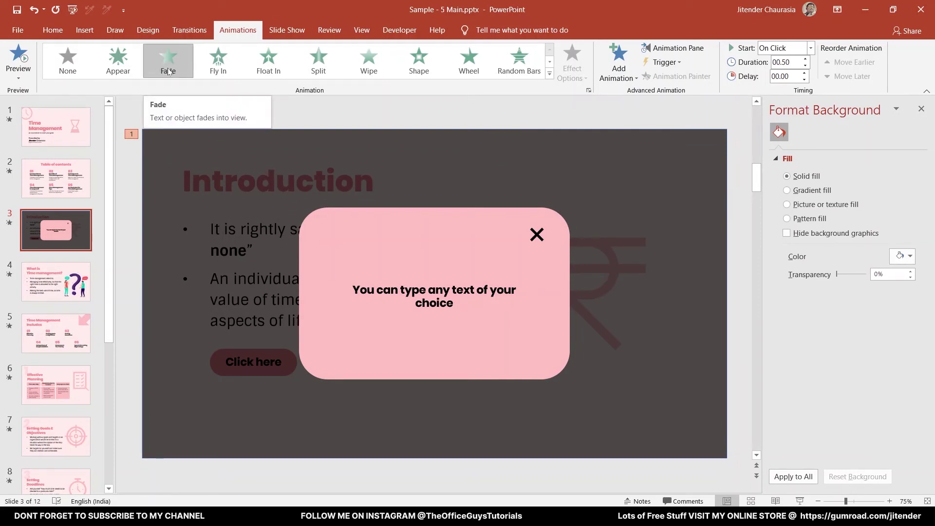
click(664, 62)
mouse_move(682, 78)
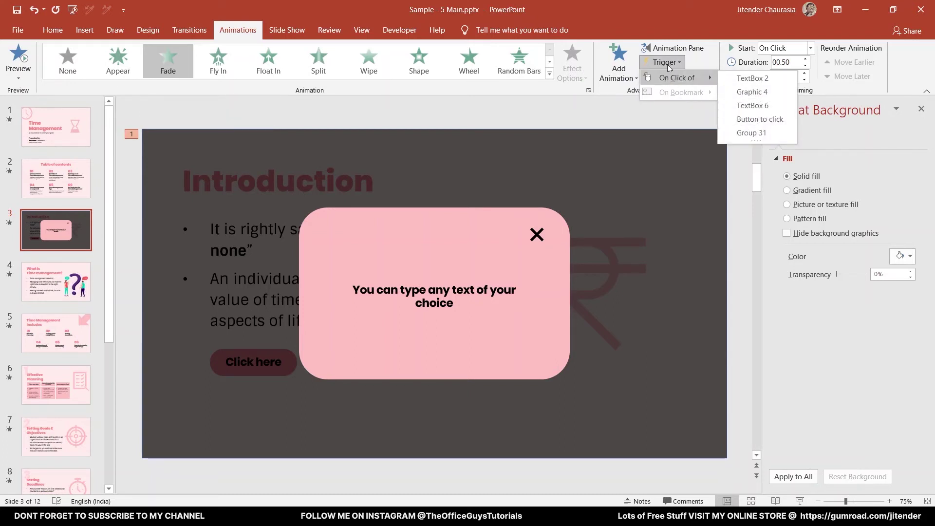
click(747, 121)
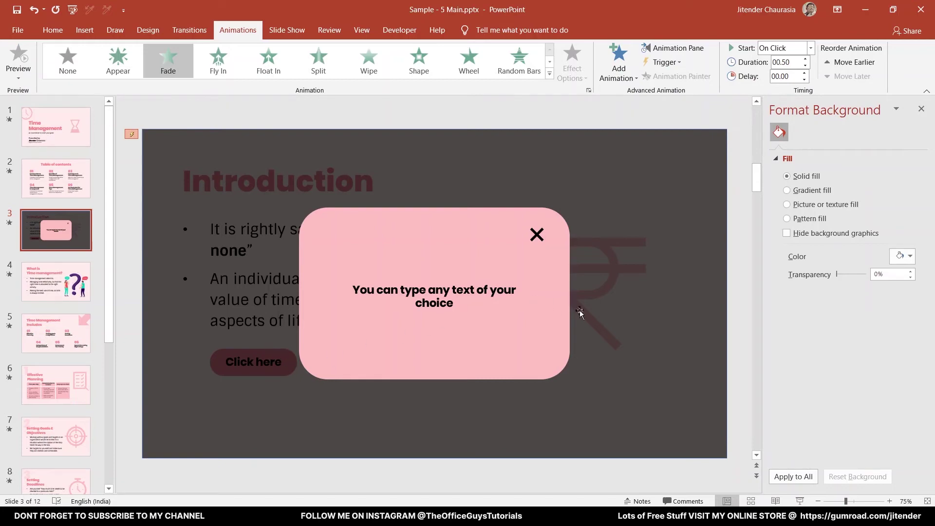
click(776, 501)
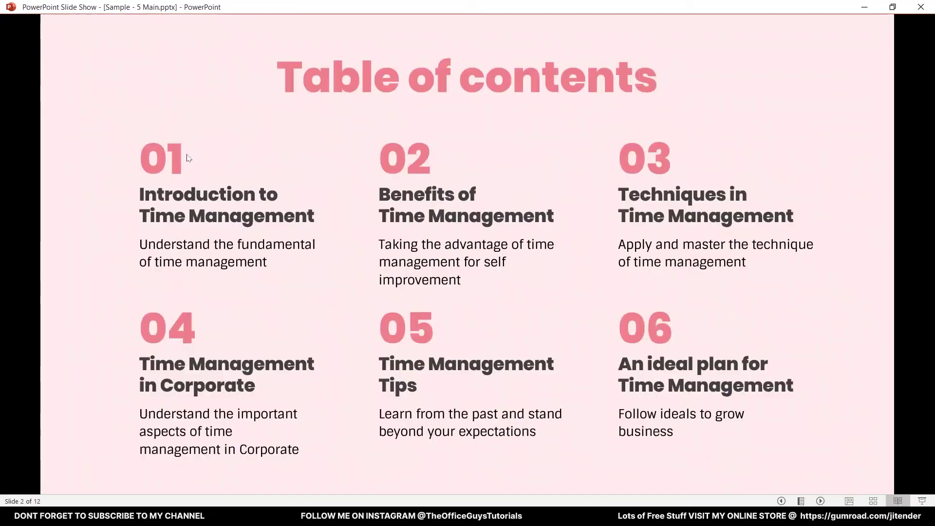
key(Left)
key(Right)
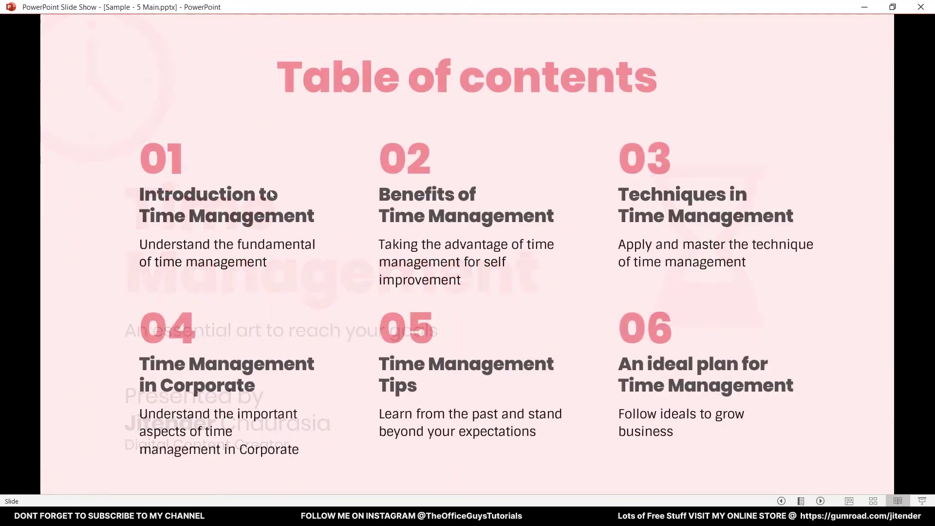
key(Right)
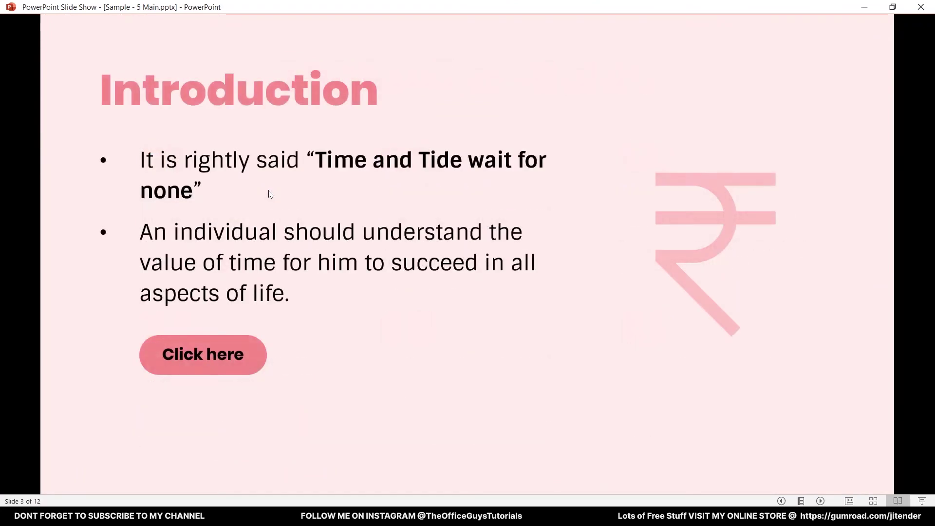
key(Right)
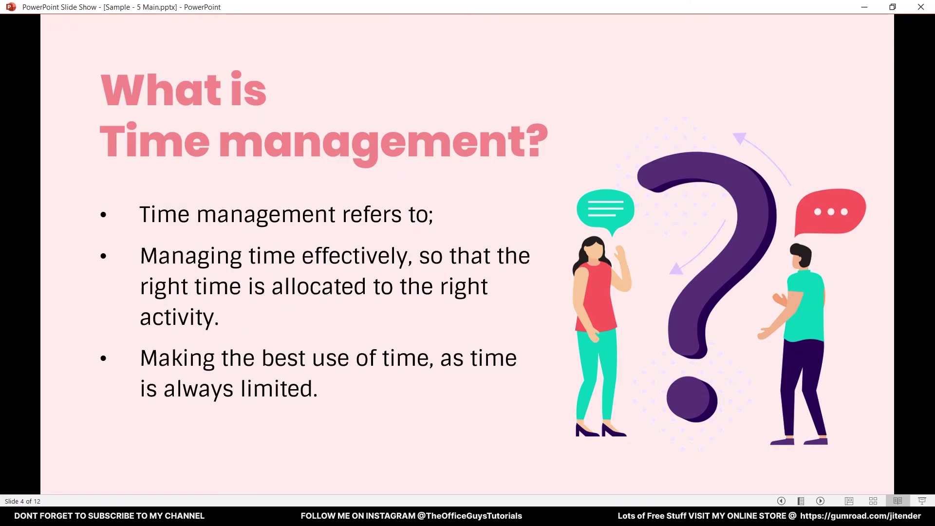
key(Left)
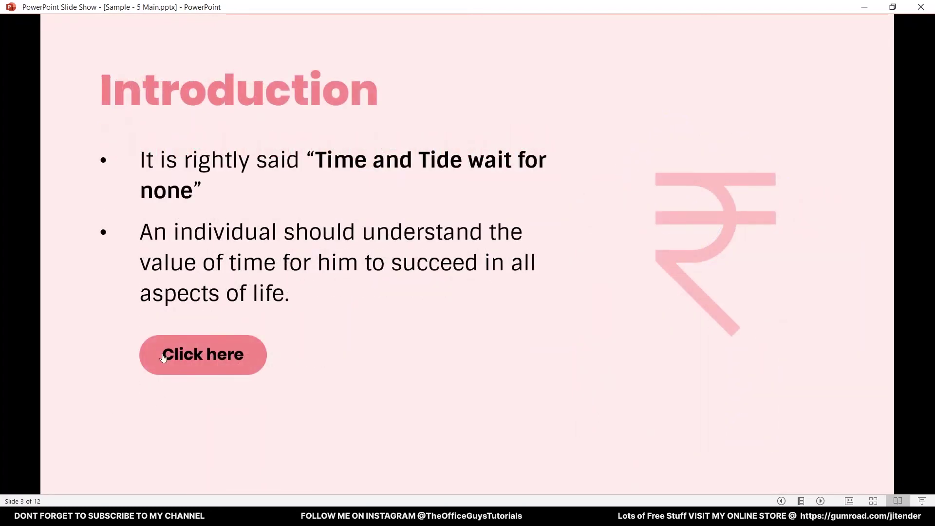
click(215, 348)
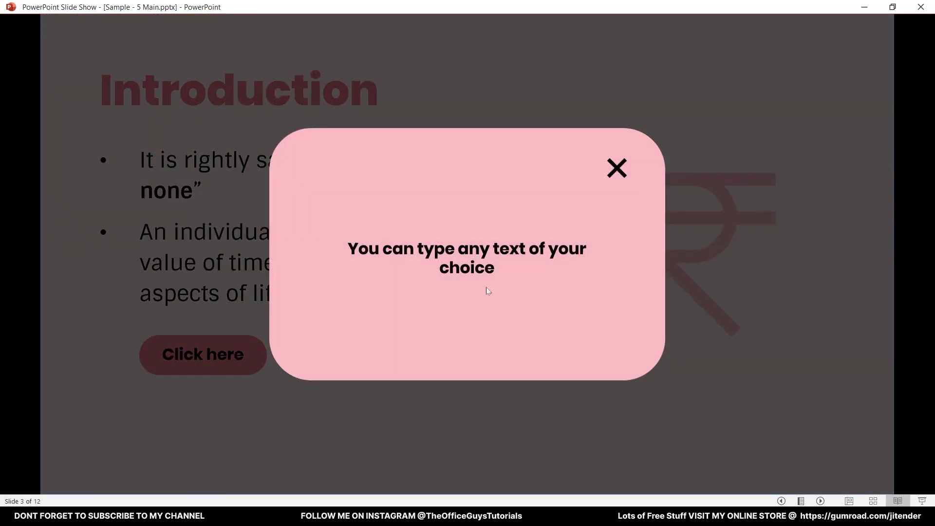
Add a Fade exit animation to Group 31, the pop-up group.
key(Escape)
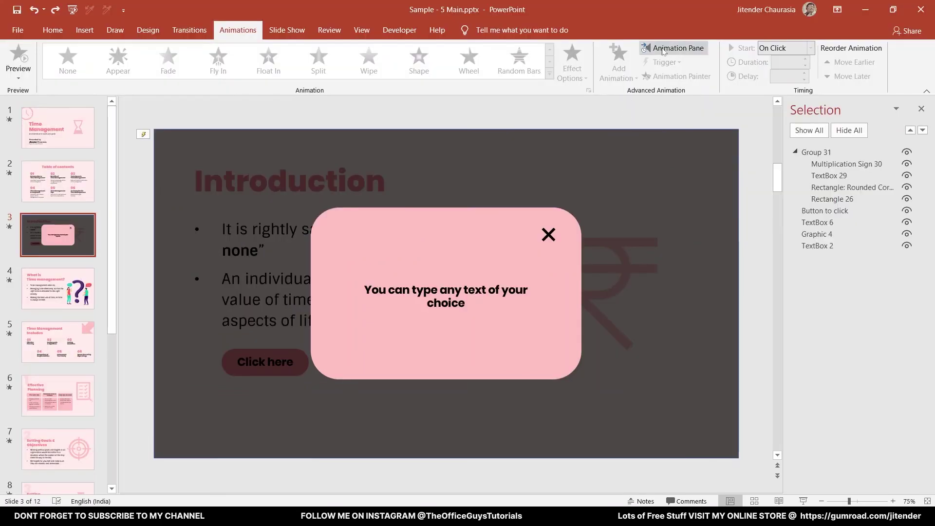
click(669, 49)
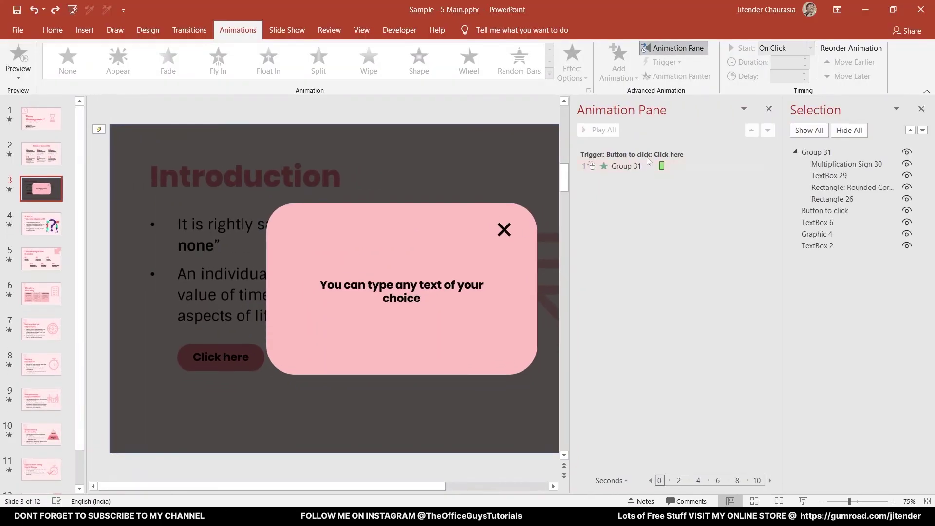
click(447, 166)
click(620, 73)
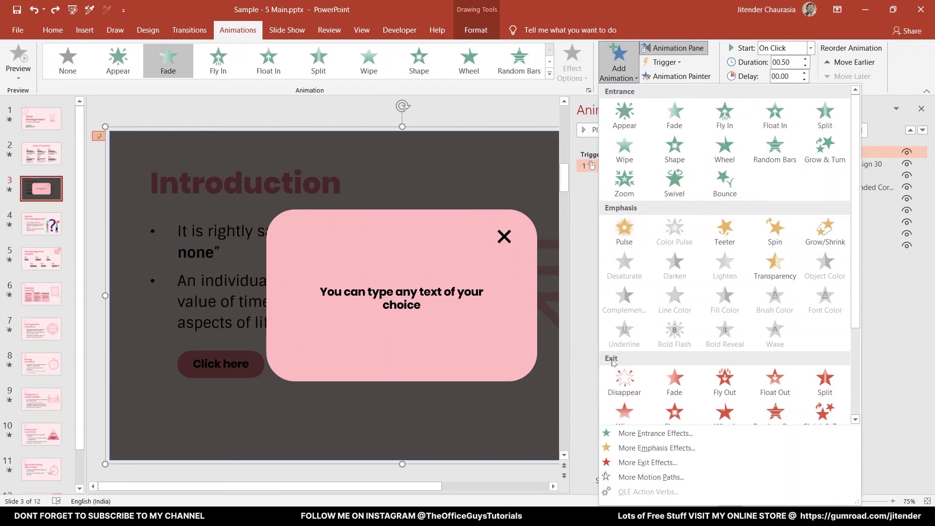
click(673, 383)
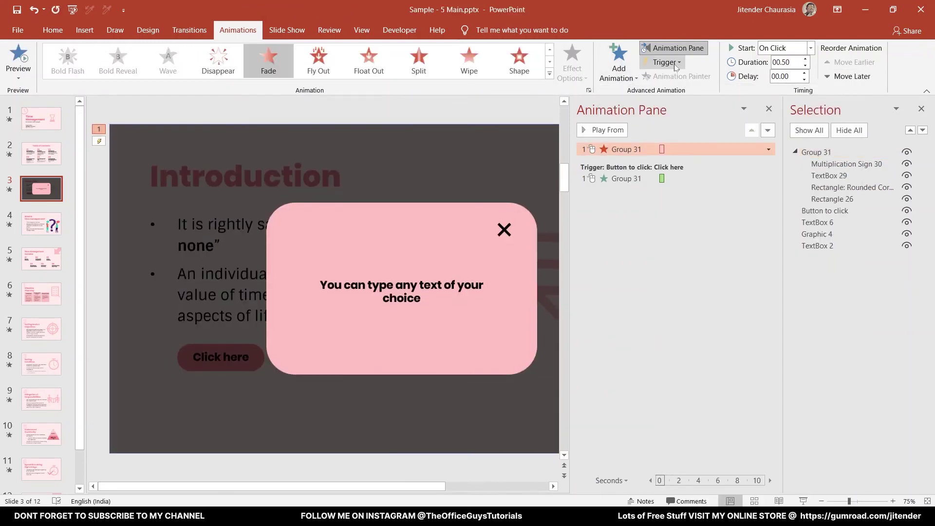
Trigger the exit fade on click of Group 31, then return to the title slide.
click(674, 63)
mouse_move(677, 82)
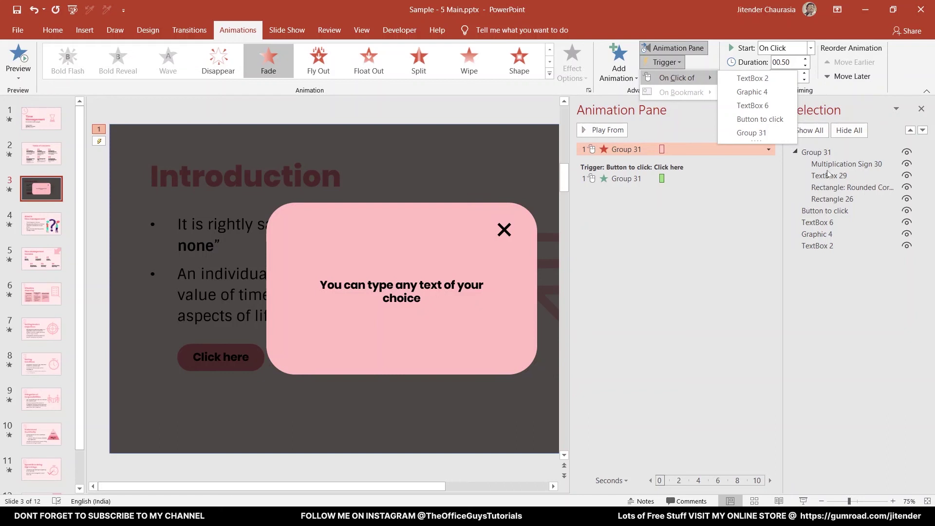
click(769, 138)
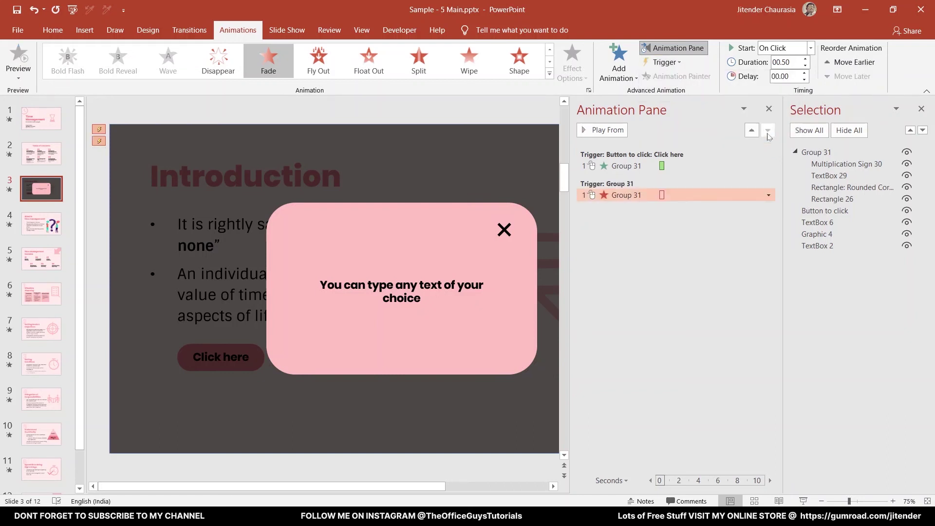
click(44, 119)
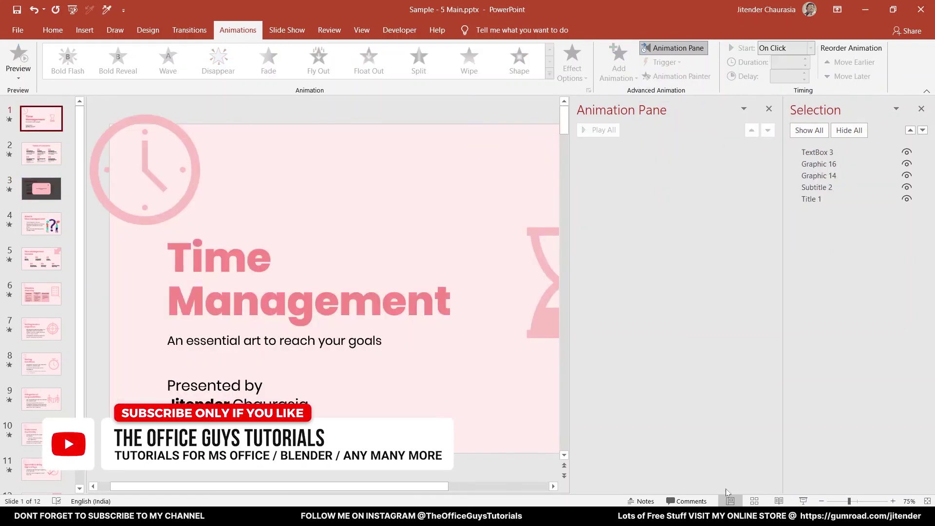
Run the slide show from slide 1 and dismiss the pop-up with its X.
click(803, 502)
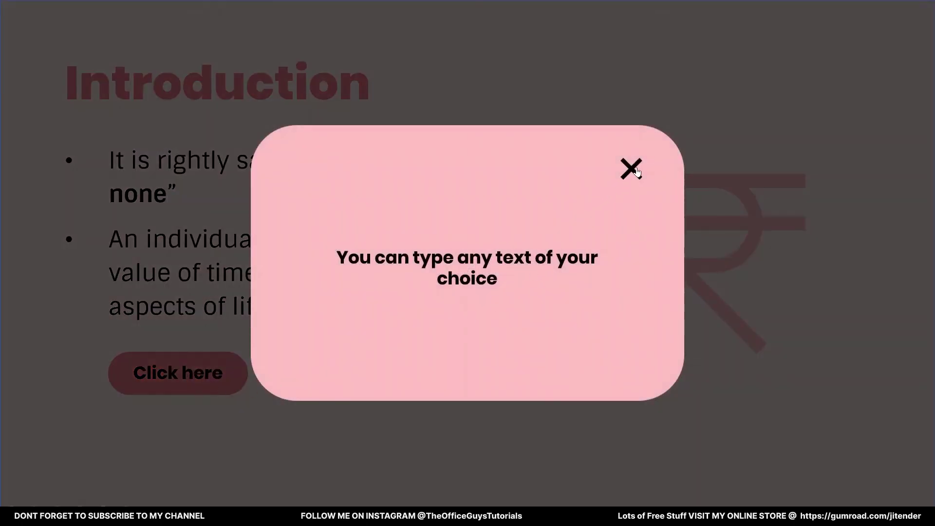
click(631, 169)
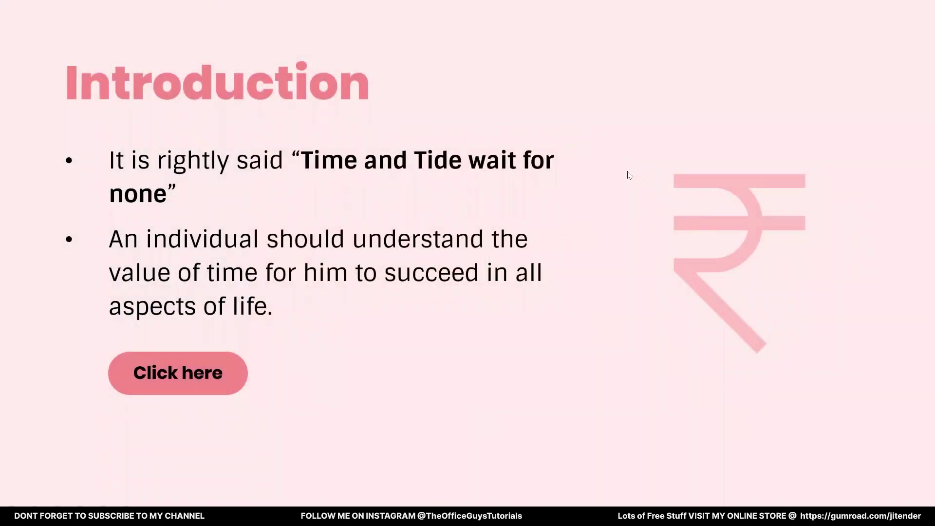